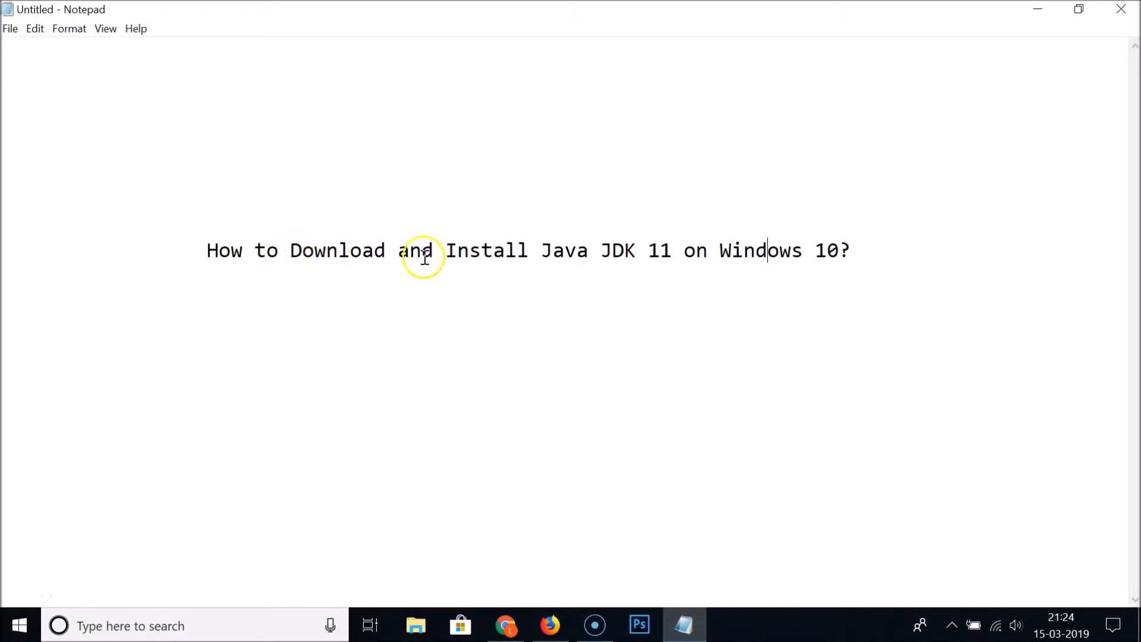
{"action": "left_click", "coordinate": [542, 251]}
{"action": "left_click_drag", "start_coordinate": [541, 250], "coordinate": [673, 250]}
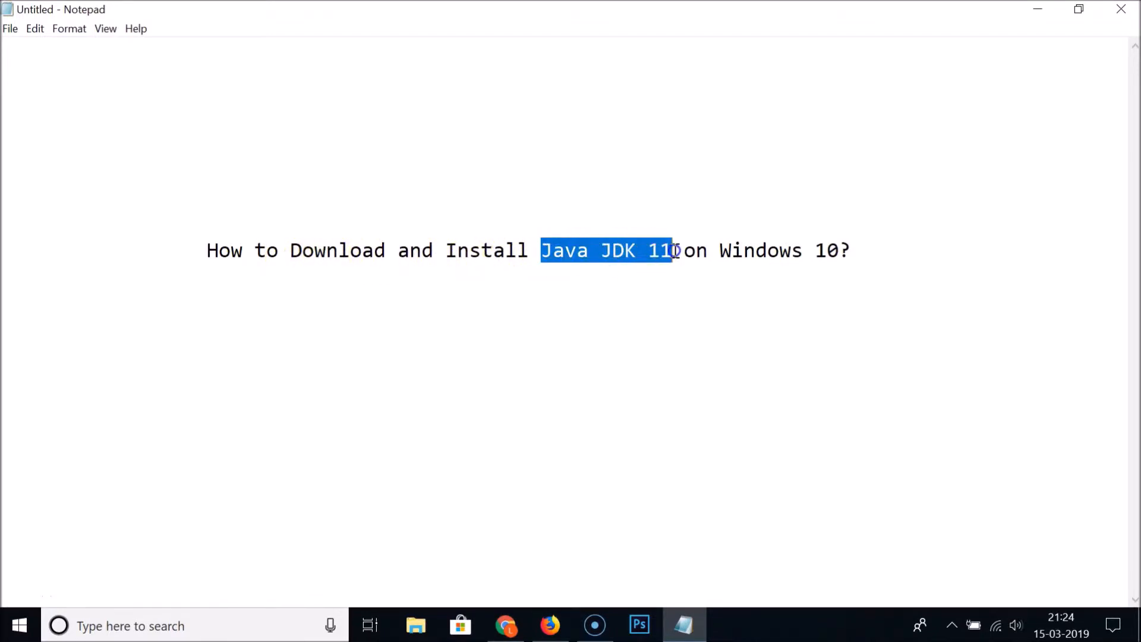
{"action": "left_click", "coordinate": [808, 249]}
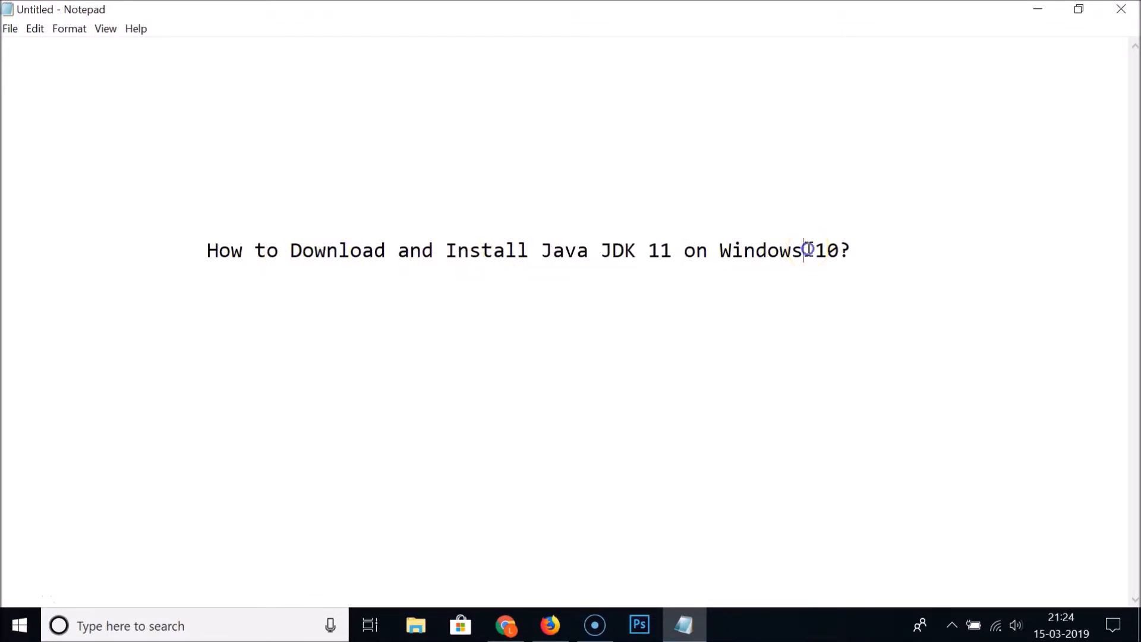
Switch to Google Chrome and go to google.com
{"action": "left_click", "coordinate": [504, 624]}
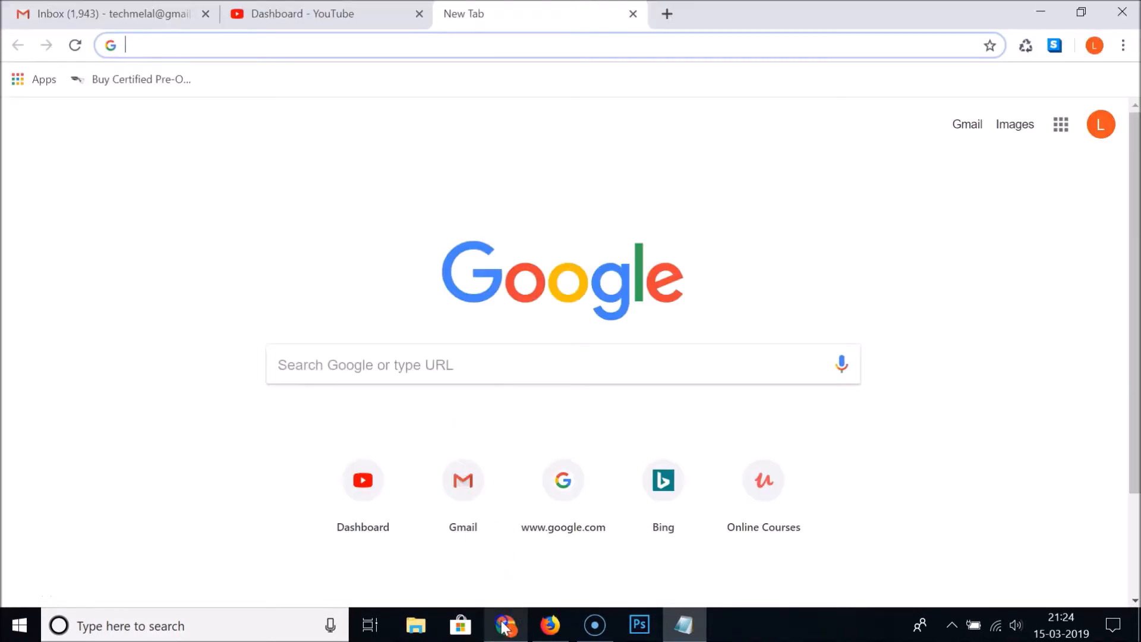
{"action": "left_click", "coordinate": [561, 46]}
{"action": "type", "text": "google.com"}
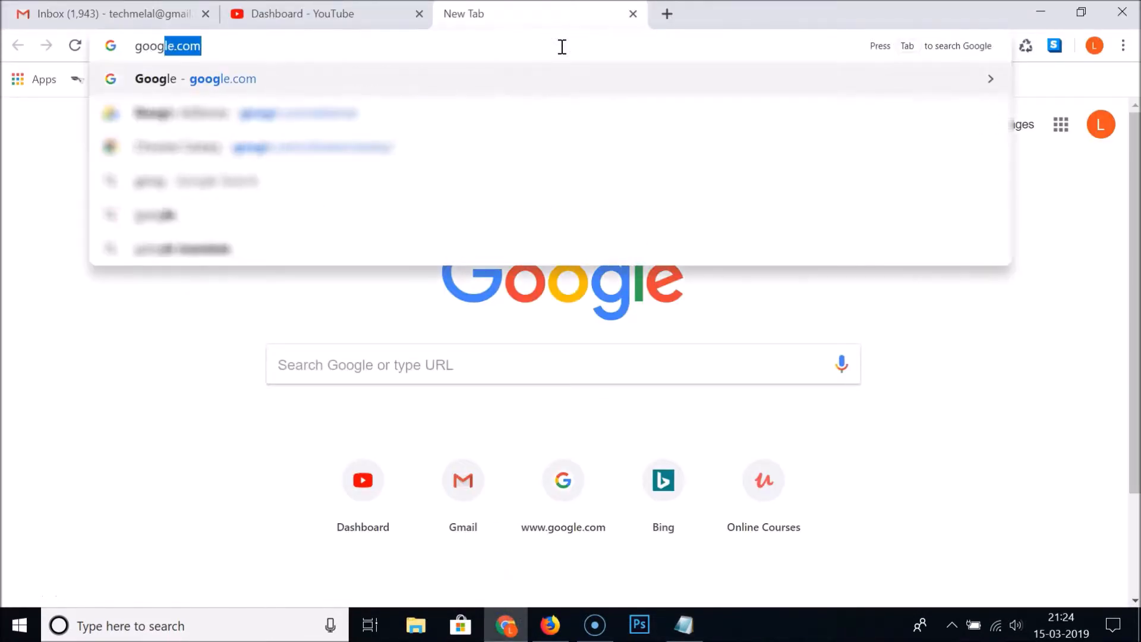
{"action": "key", "text": "Return"}
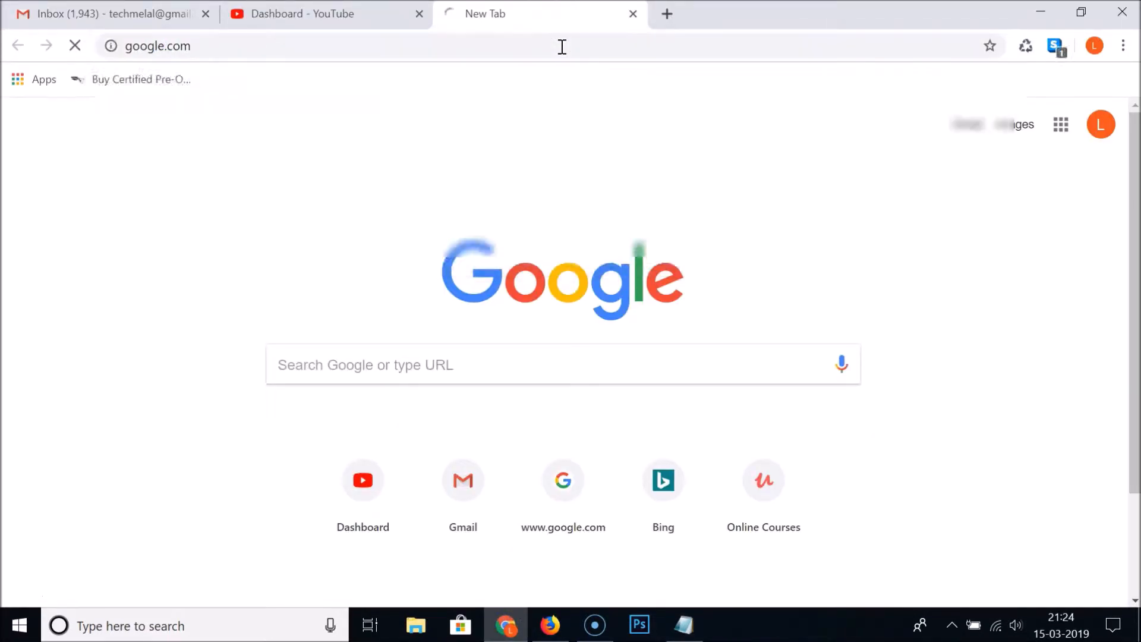
Search Google for "java jdk 11 download"
{"action": "left_click", "coordinate": [482, 371]}
{"action": "type", "text": "ja"}
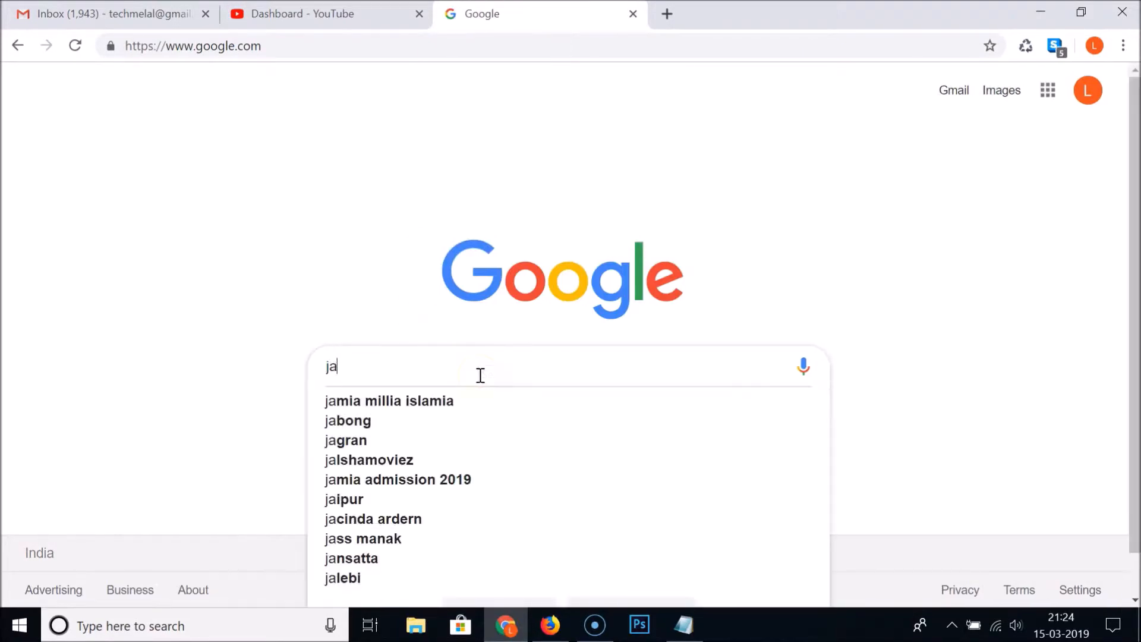
{"action": "type", "text": "va jdk 1"}
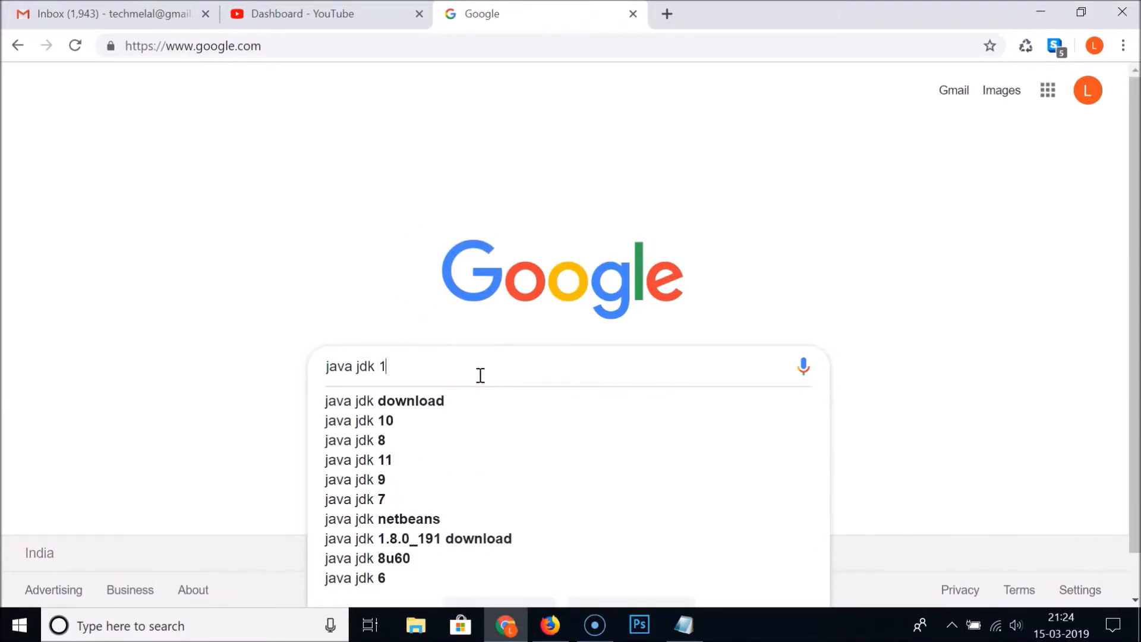
{"action": "type", "text": "1 download"}
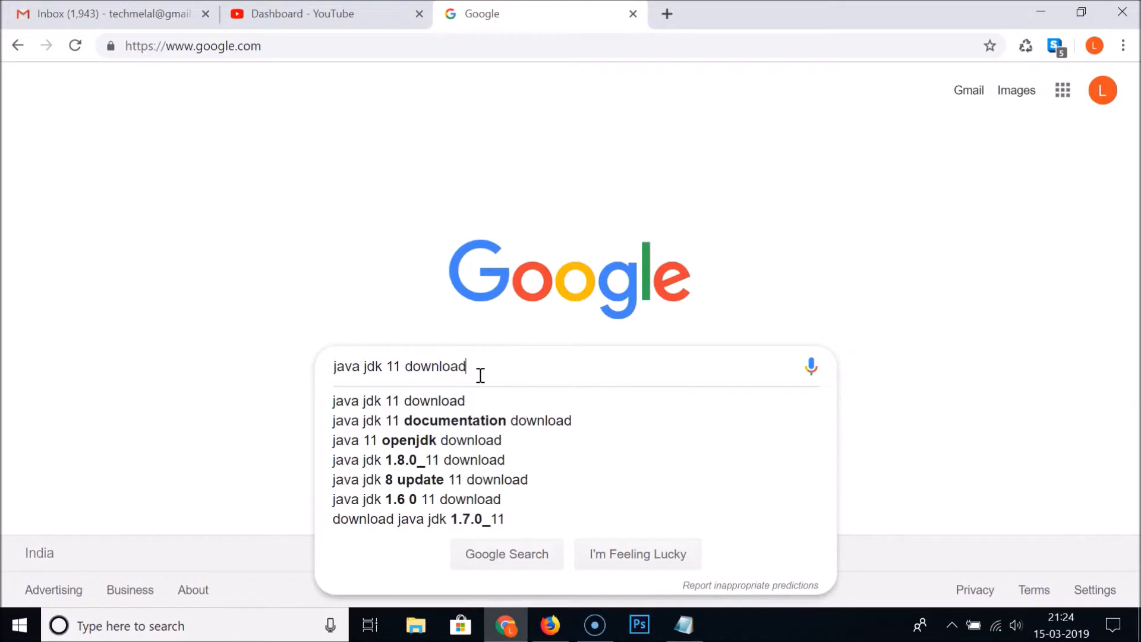
{"action": "key", "text": "Return"}
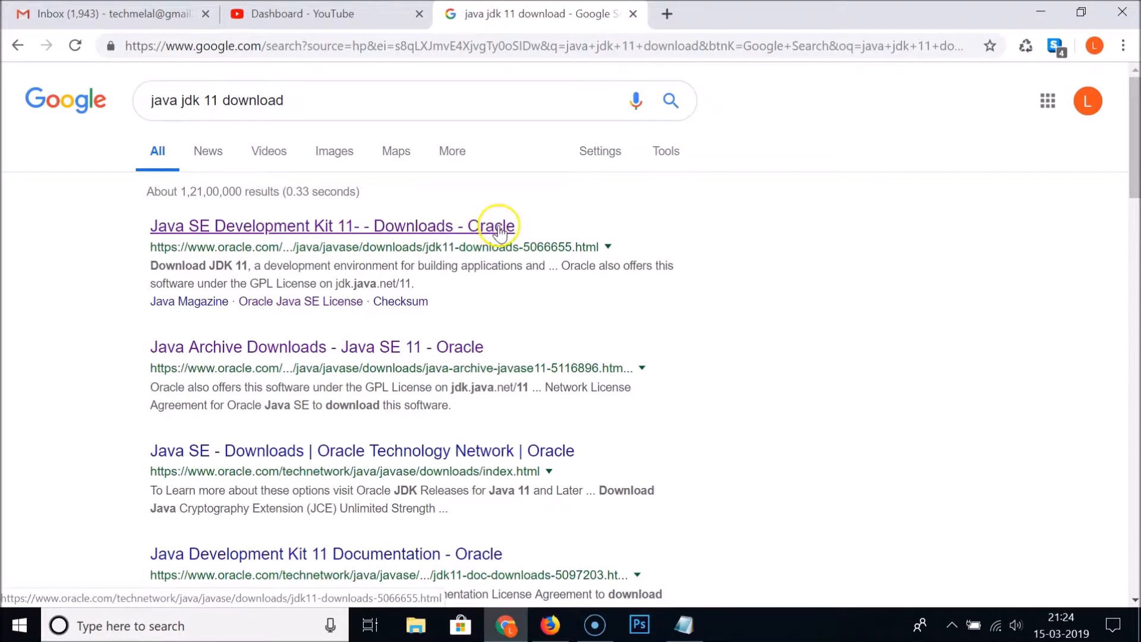
Open Oracle's Java SE Development Kit 11 downloads page and accept the license agreement for version 11.0.2
{"action": "left_click", "coordinate": [389, 226]}
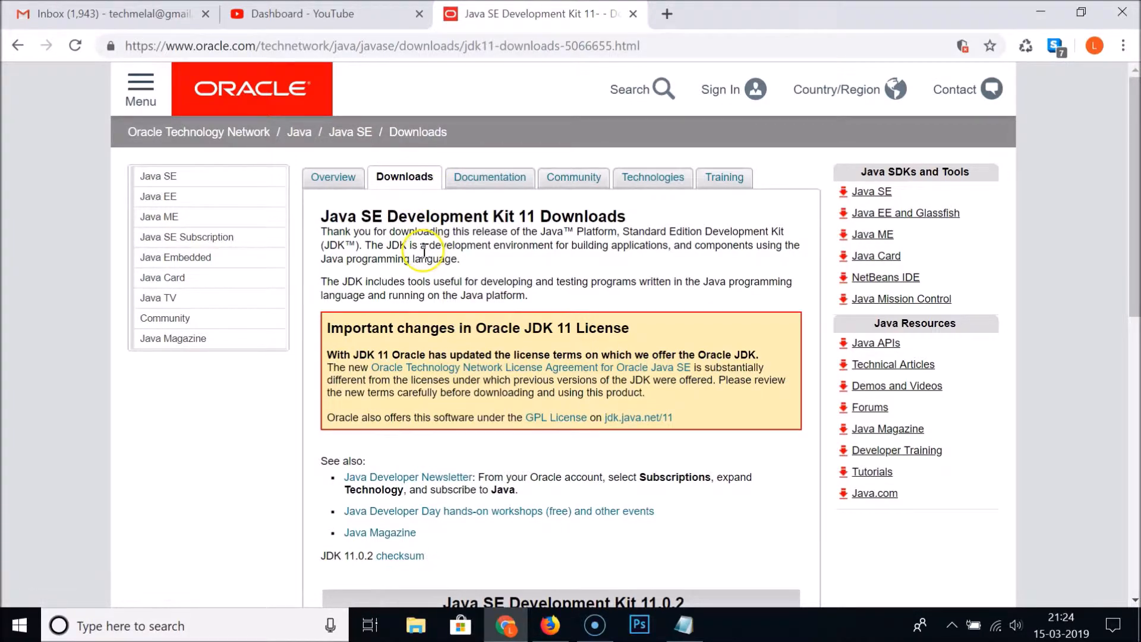
{"action": "scroll", "coordinate": [424, 250], "scroll_direction": "down", "scroll_amount": 1}
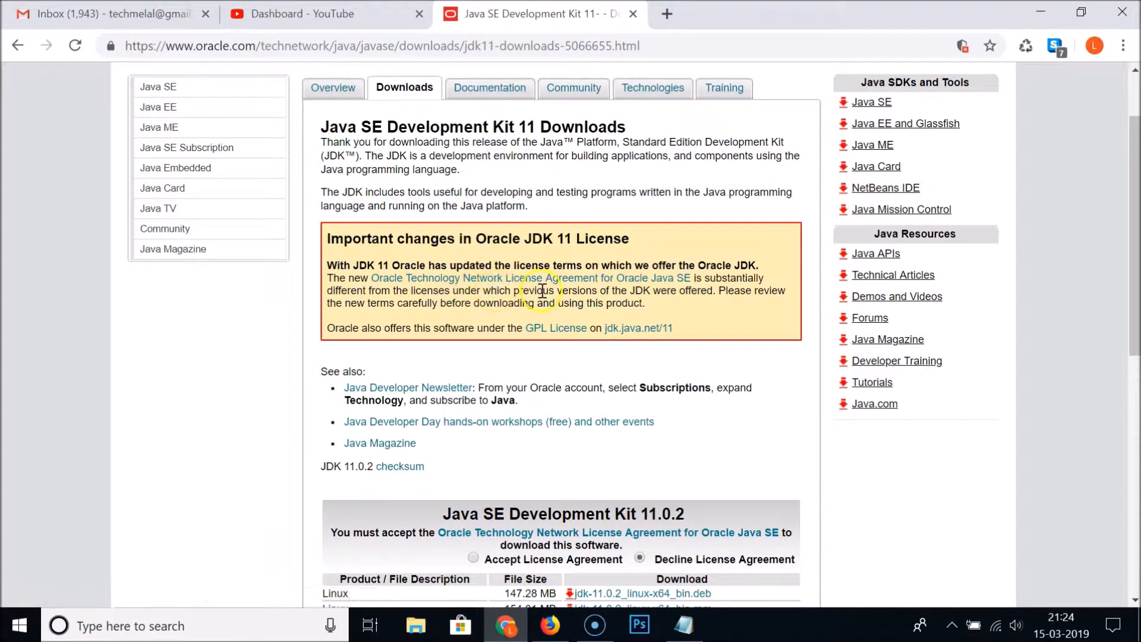
{"action": "scroll", "coordinate": [497, 320], "scroll_direction": "down", "scroll_amount": 4}
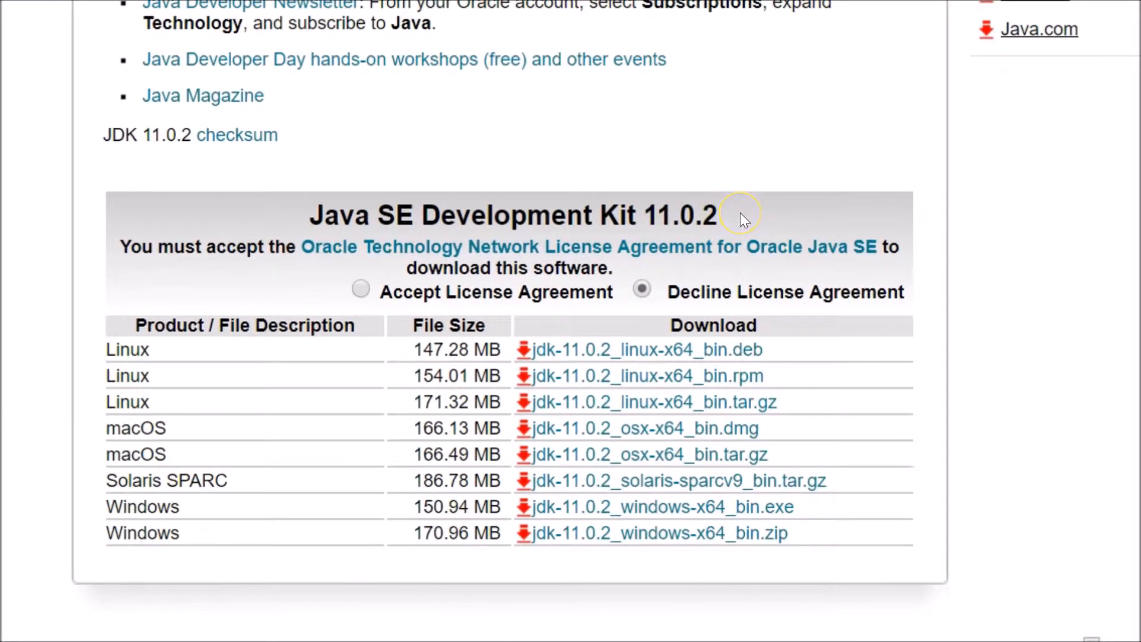
{"action": "double_click", "coordinate": [749, 200]}
{"action": "left_click", "coordinate": [775, 199]}
{"action": "left_click", "coordinate": [361, 289]}
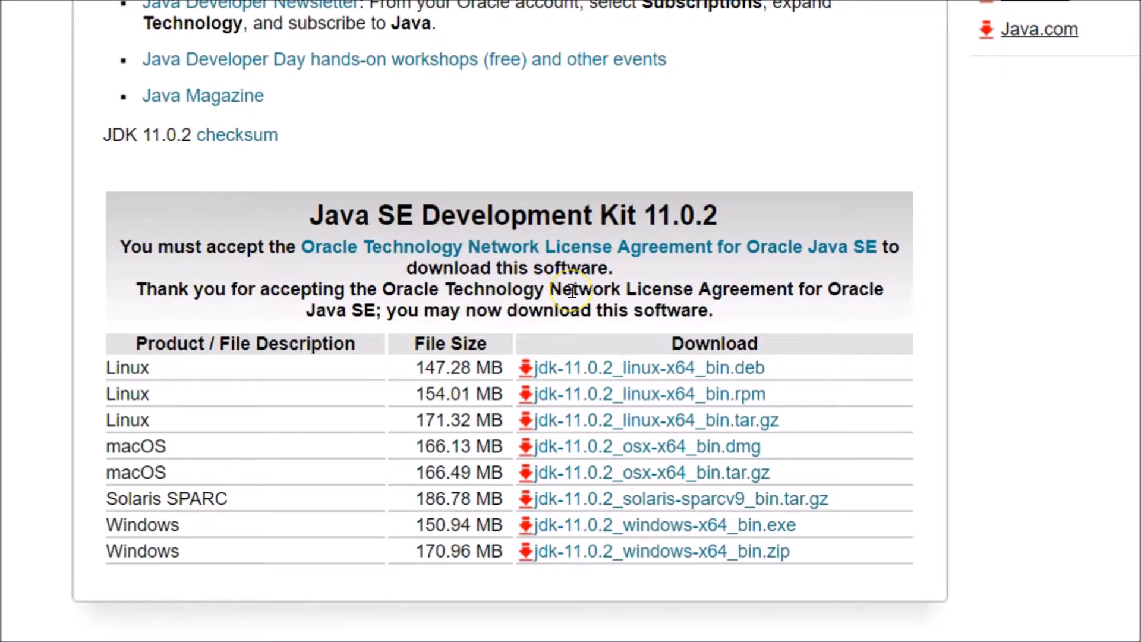
{"action": "left_click", "coordinate": [447, 303]}
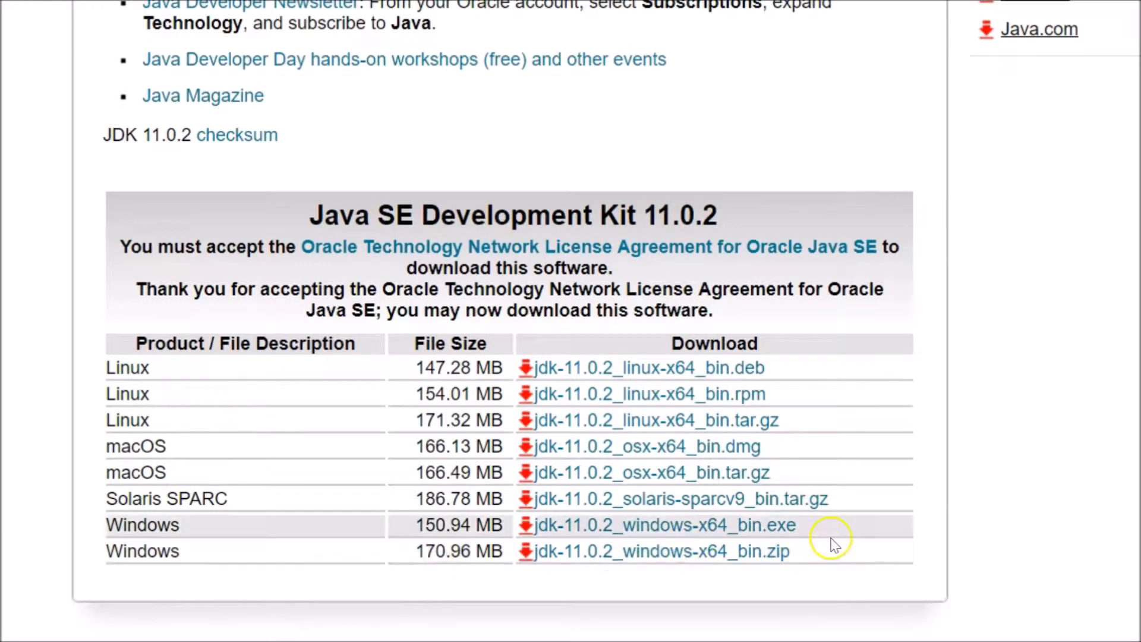
{"action": "left_click", "coordinate": [739, 532]}
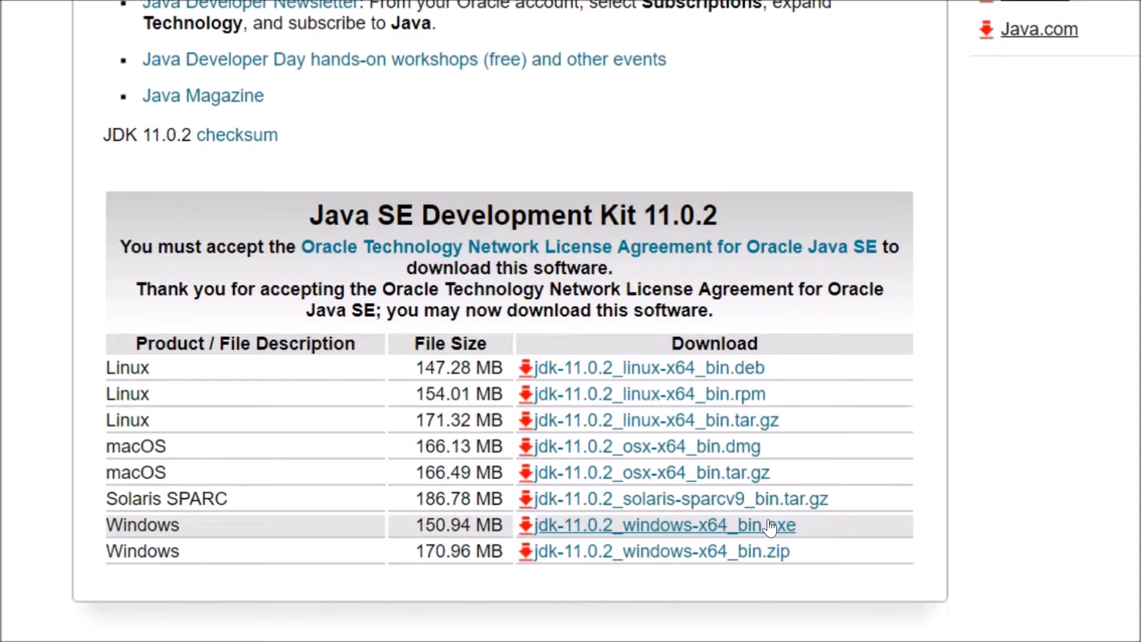
{"action": "left_click", "coordinate": [732, 534]}
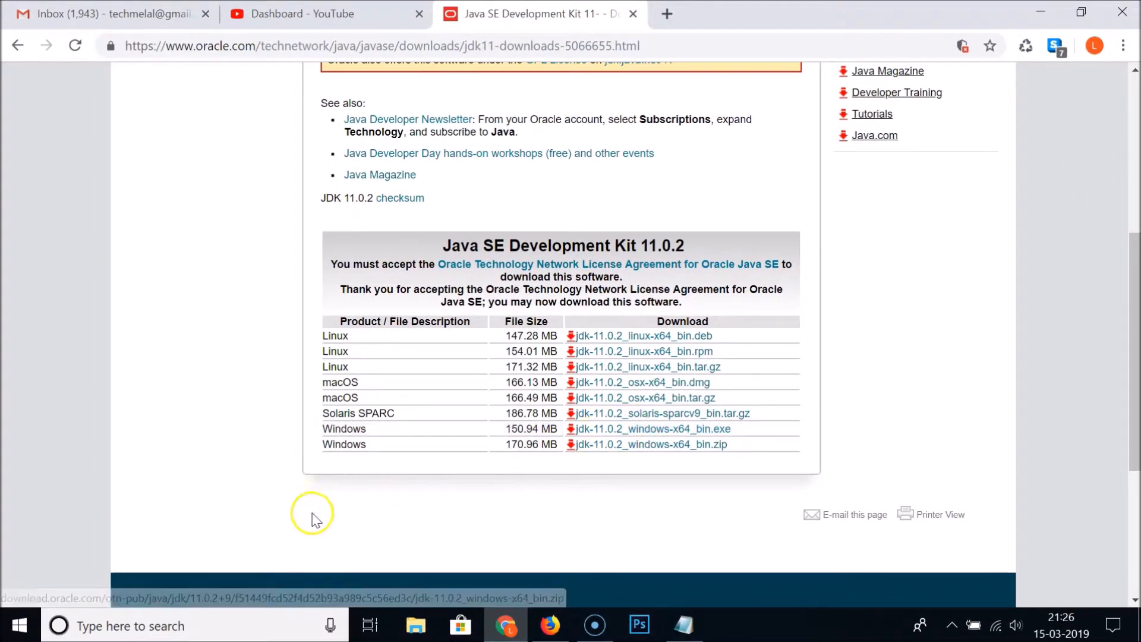
Check the Windows architecture by running "wmic os get osarchitecture" in Command Prompt, and close the prompt window
{"action": "left_click", "coordinate": [200, 626]}
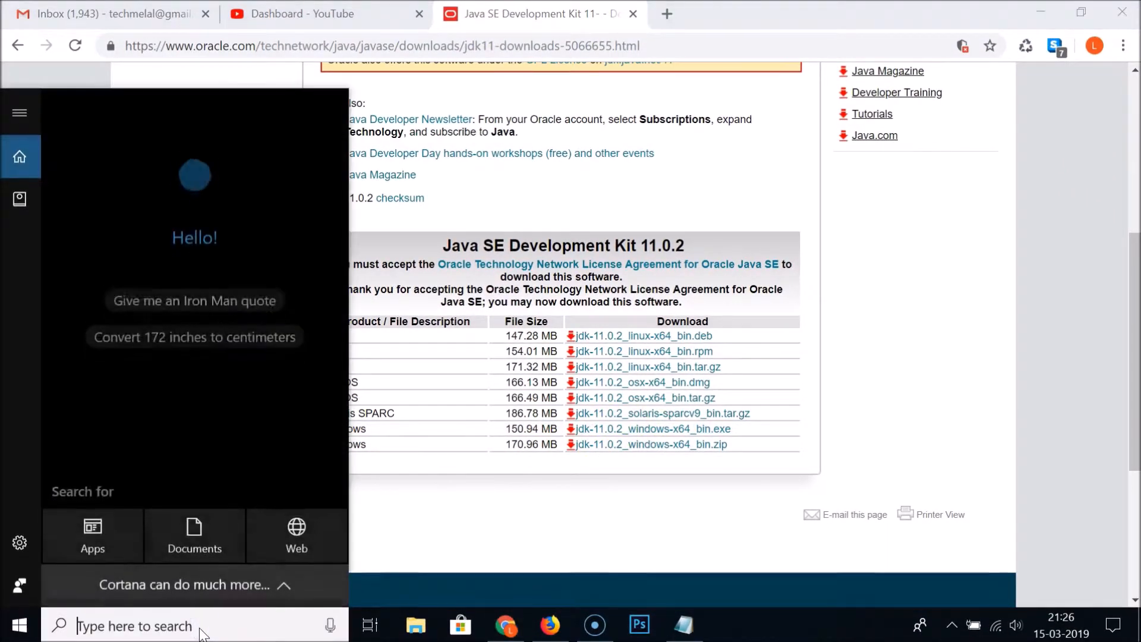
{"action": "type", "text": "cmd"}
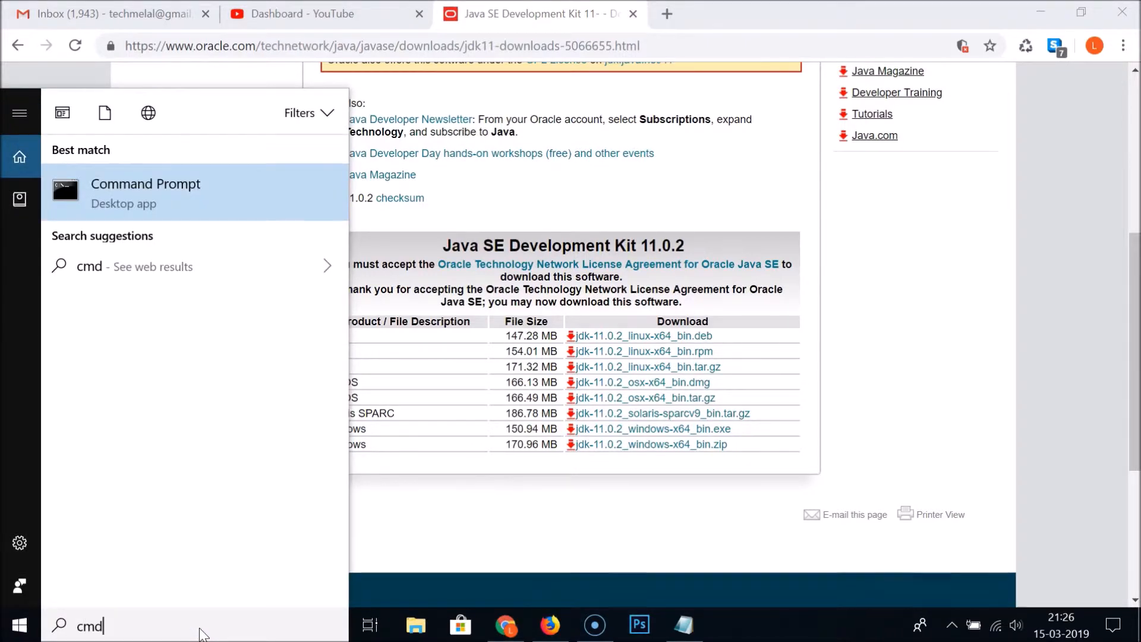
{"action": "left_click", "coordinate": [162, 191]}
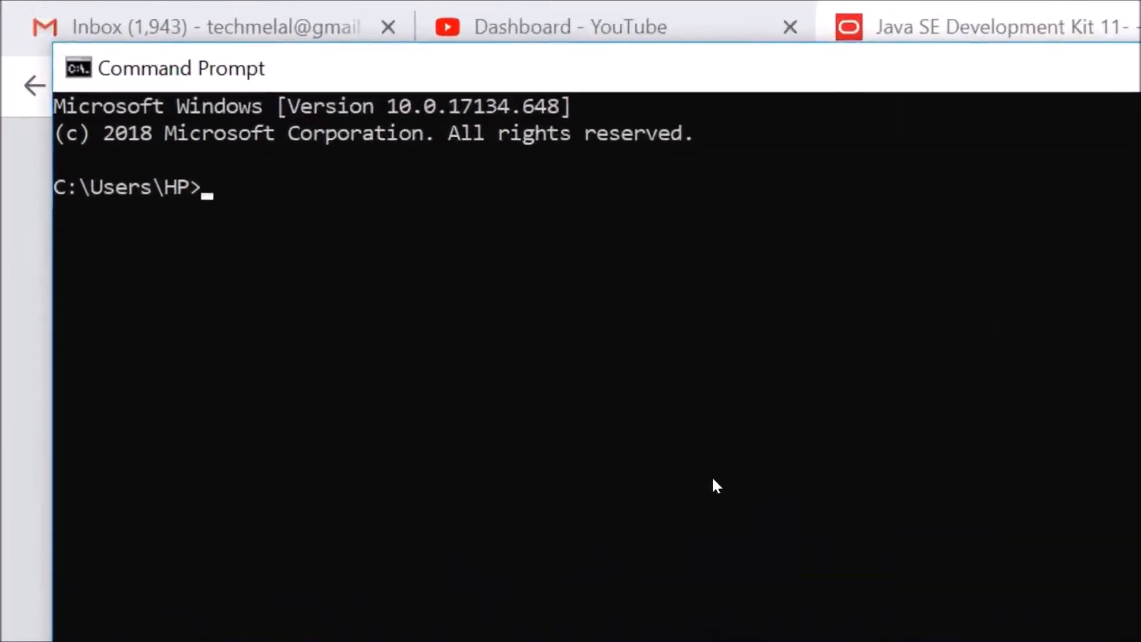
{"action": "type", "text": "wmic o"}
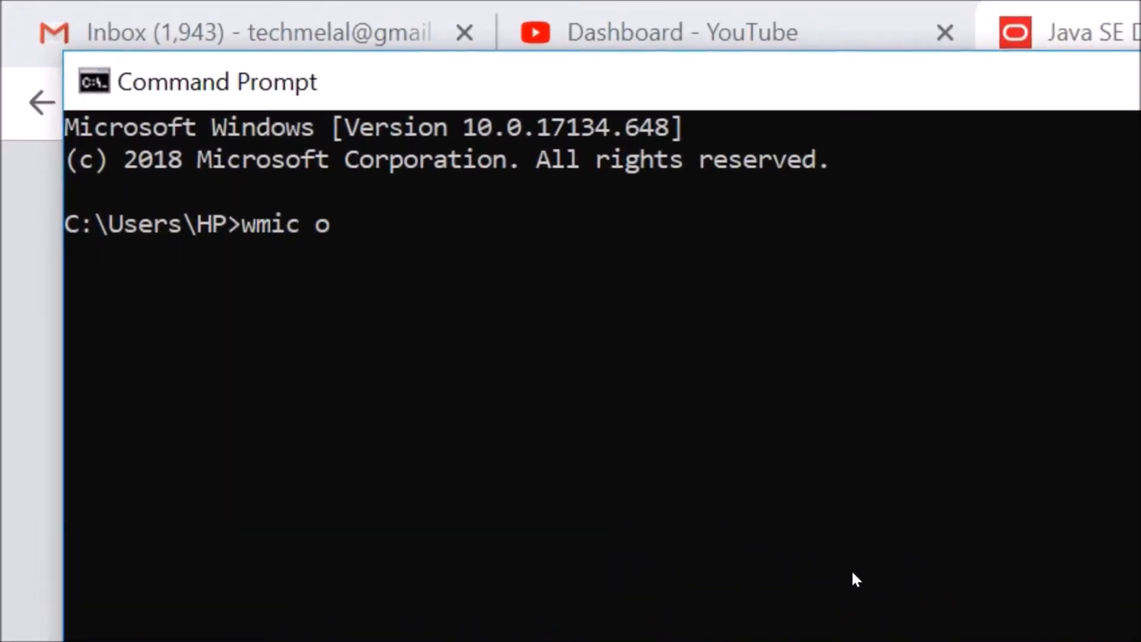
{"action": "type", "text": "s get osarchitecture"}
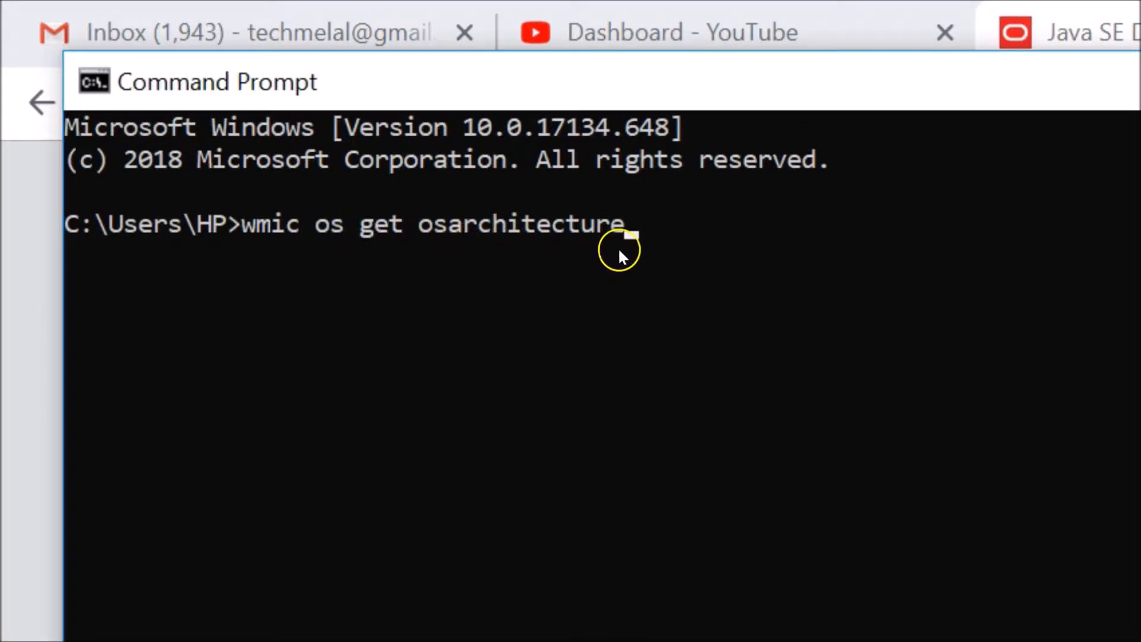
{"action": "key", "text": "Return"}
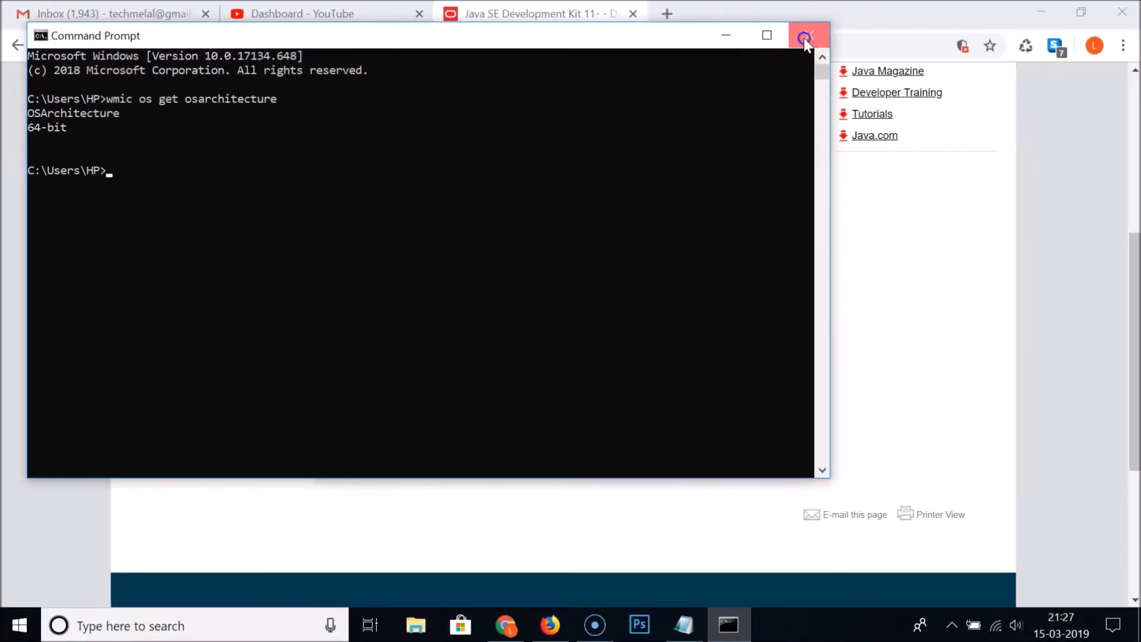
{"action": "left_click", "coordinate": [805, 38]}
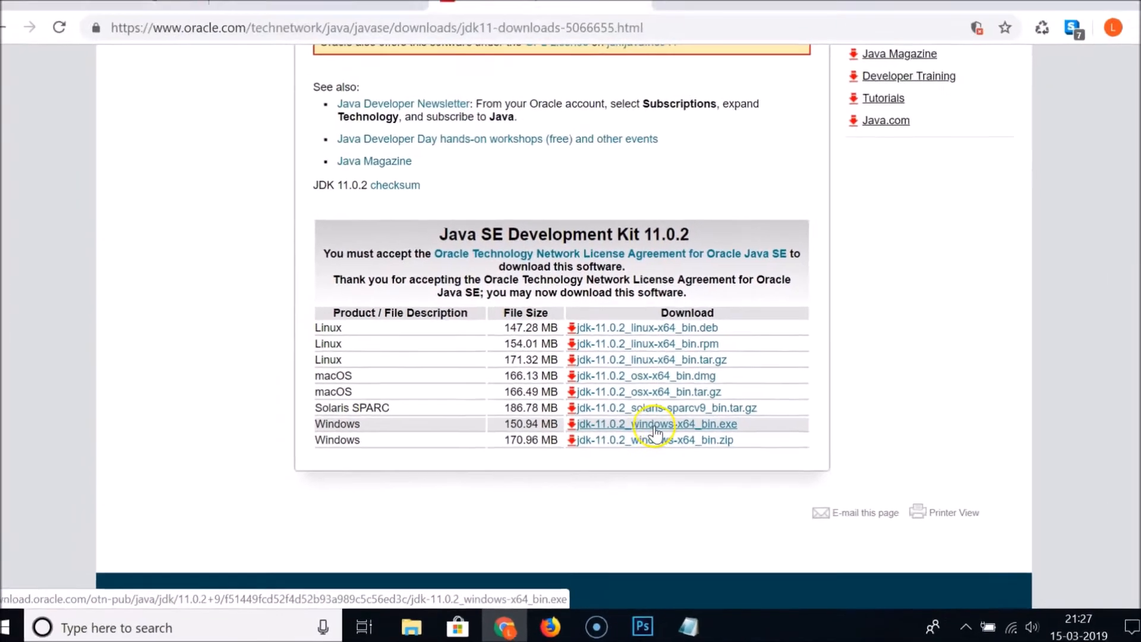
Download the Windows installer jdk-11.0.2_windows-x64_bin.exe and save it to the Desktop
{"action": "left_click", "coordinate": [706, 322]}
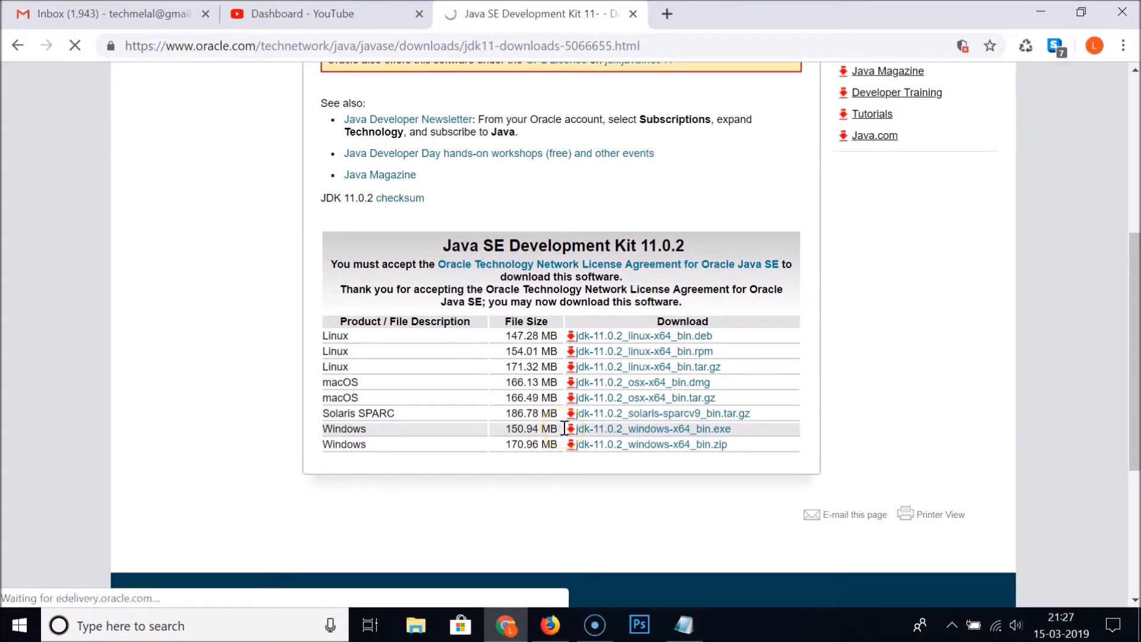
{"action": "left_click_drag", "start_coordinate": [133, 249], "coordinate": [145, 202]}
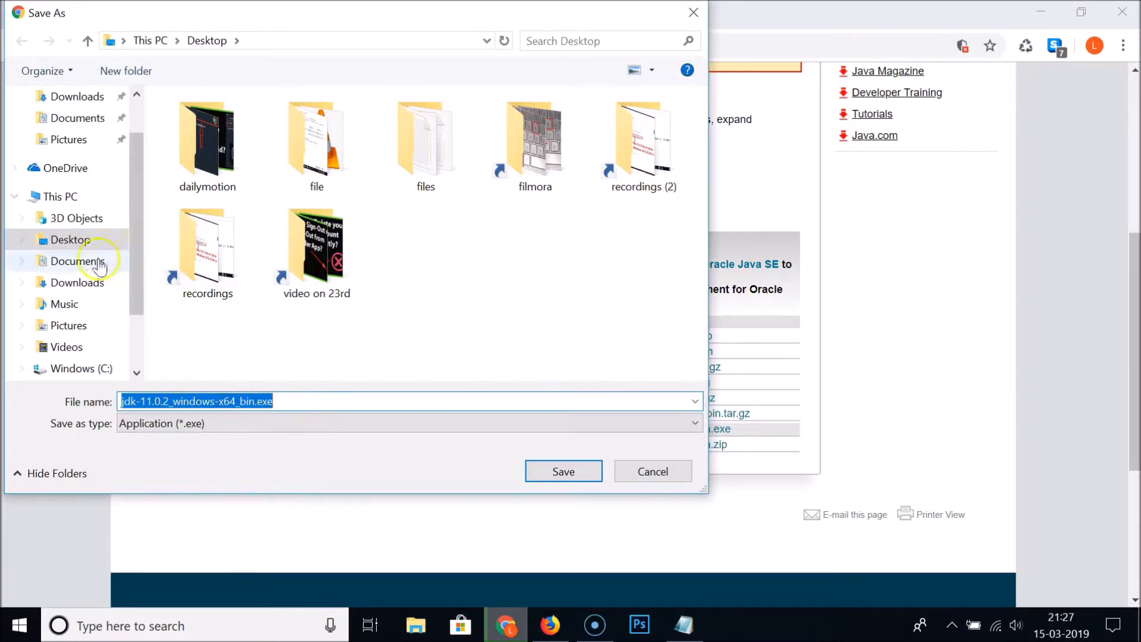
{"action": "left_click", "coordinate": [73, 244]}
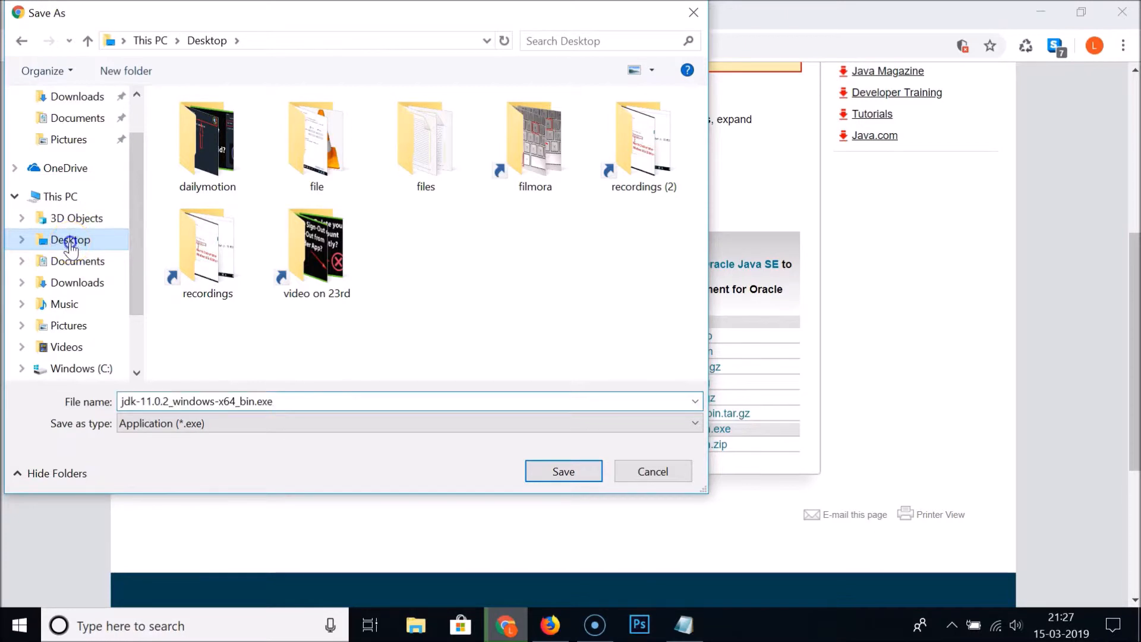
{"action": "left_click", "coordinate": [552, 473]}
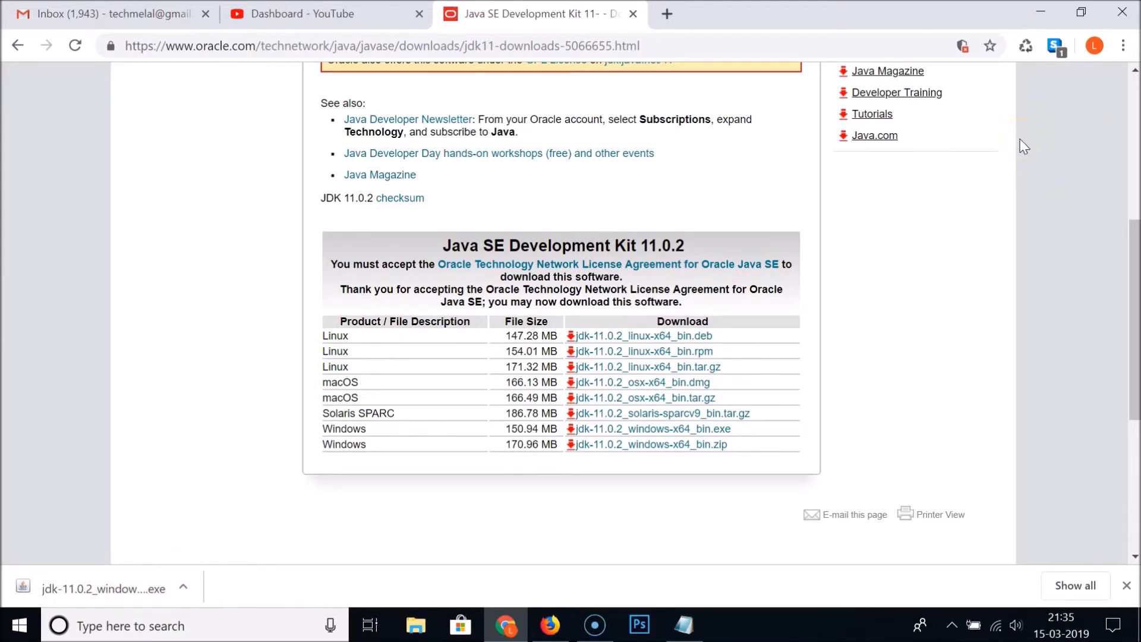
Move the downloaded JDK 11.0.2 installer to an empty spot on the desktop and launch it
{"action": "left_click", "coordinate": [1047, 9]}
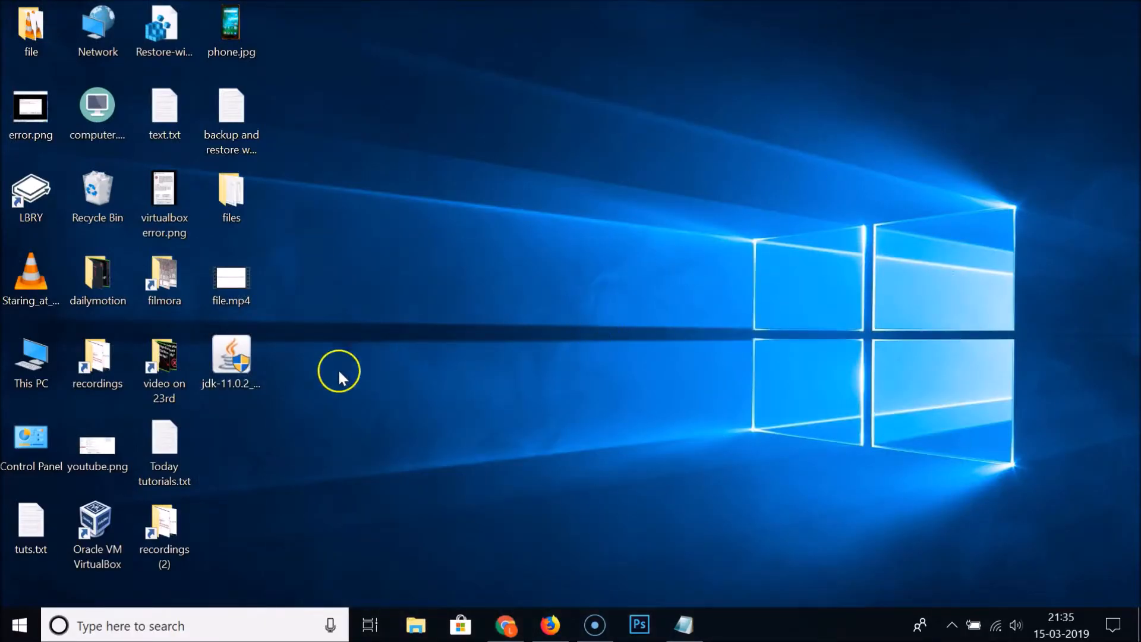
{"action": "left_click_drag", "start_coordinate": [237, 356], "coordinate": [333, 344]}
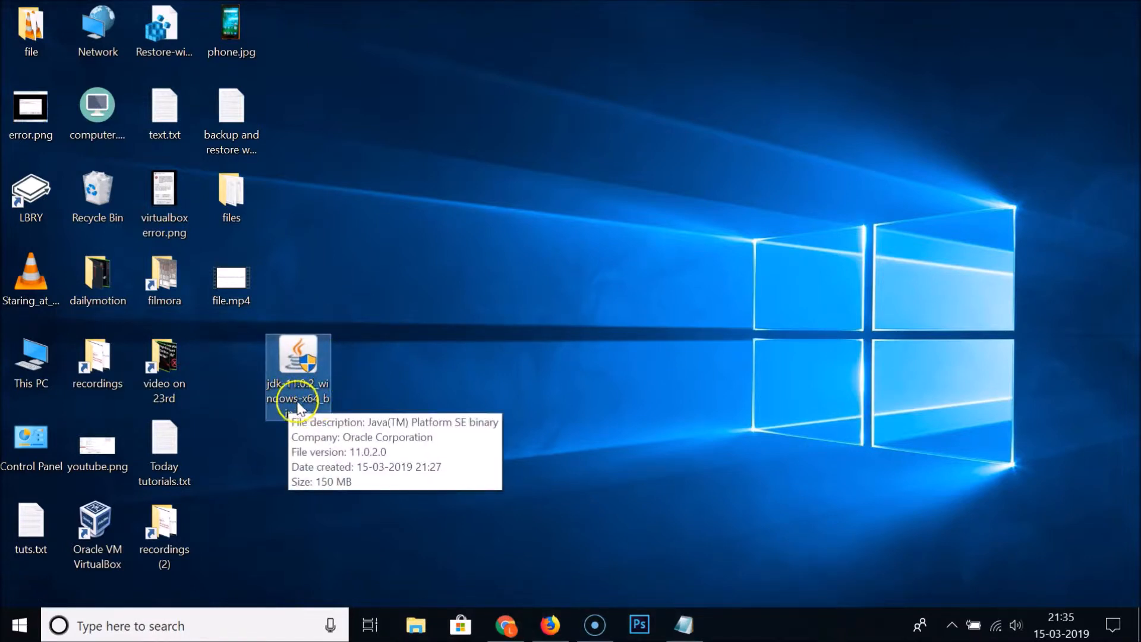
{"action": "double_click", "coordinate": [323, 379]}
{"action": "left_click", "coordinate": [396, 355]}
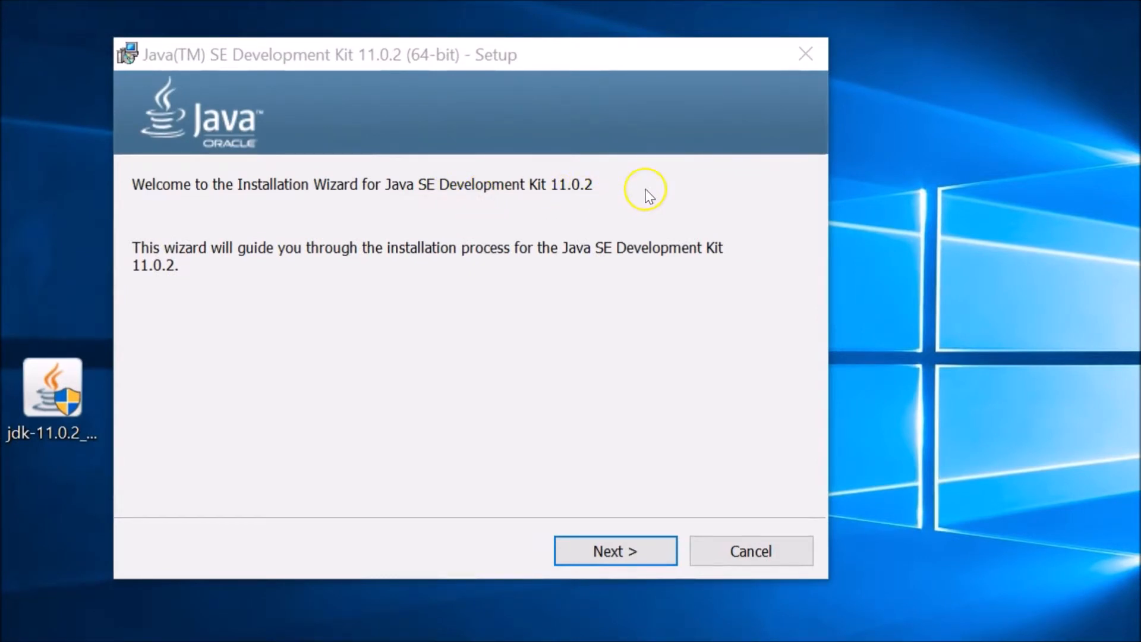
Install Java SE Development Kit 11.0.2 with the default features and install folder, and close the setup wizard
{"action": "left_click", "coordinate": [602, 546]}
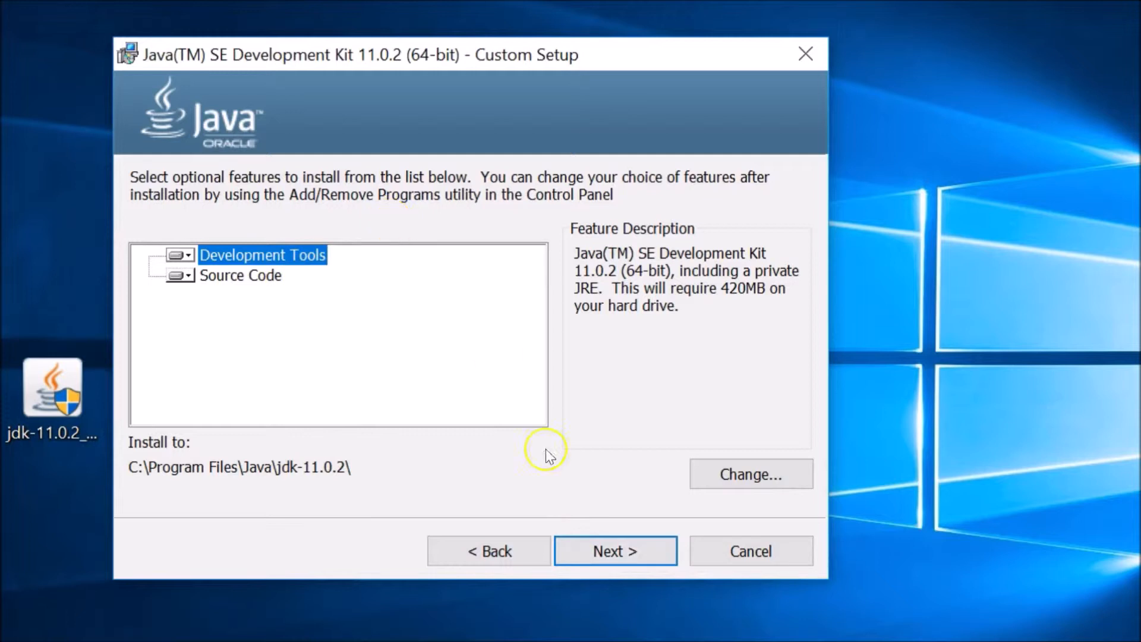
{"action": "left_click", "coordinate": [612, 559]}
{"action": "left_click", "coordinate": [610, 551]}
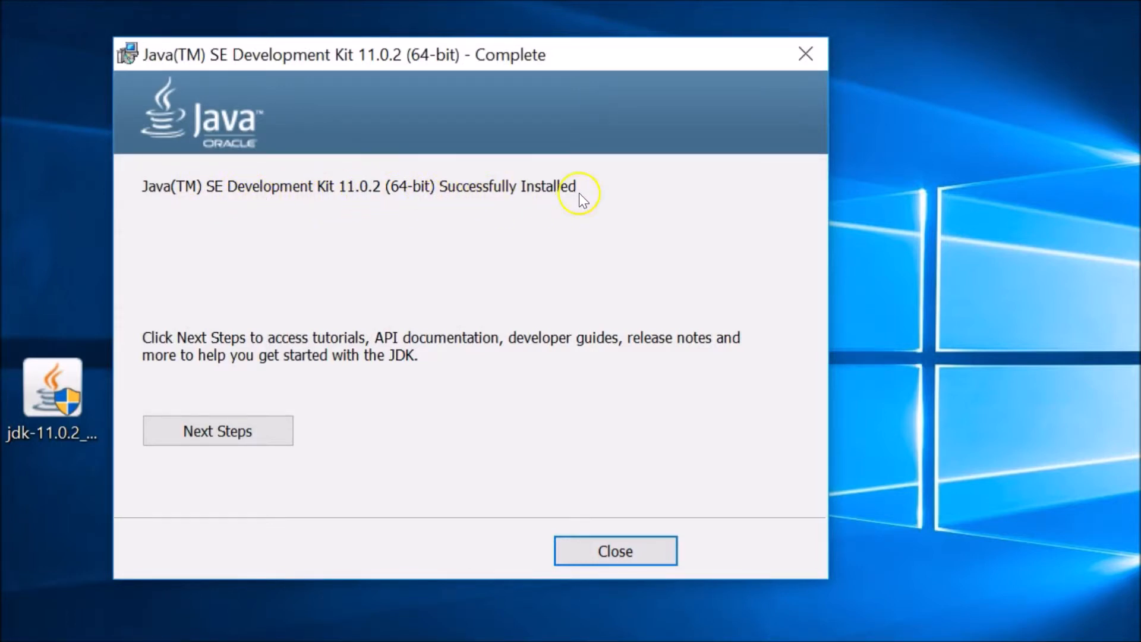
{"action": "left_click", "coordinate": [589, 551]}
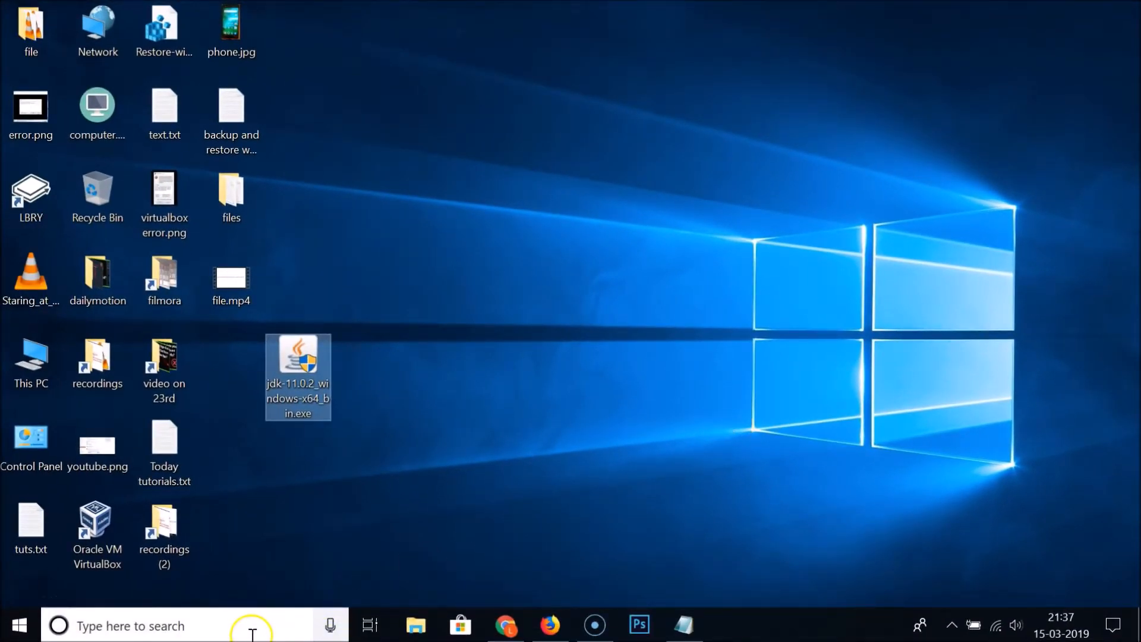
Open Command Prompt and check the installed Java version by running "java -version"
{"action": "left_click", "coordinate": [202, 635]}
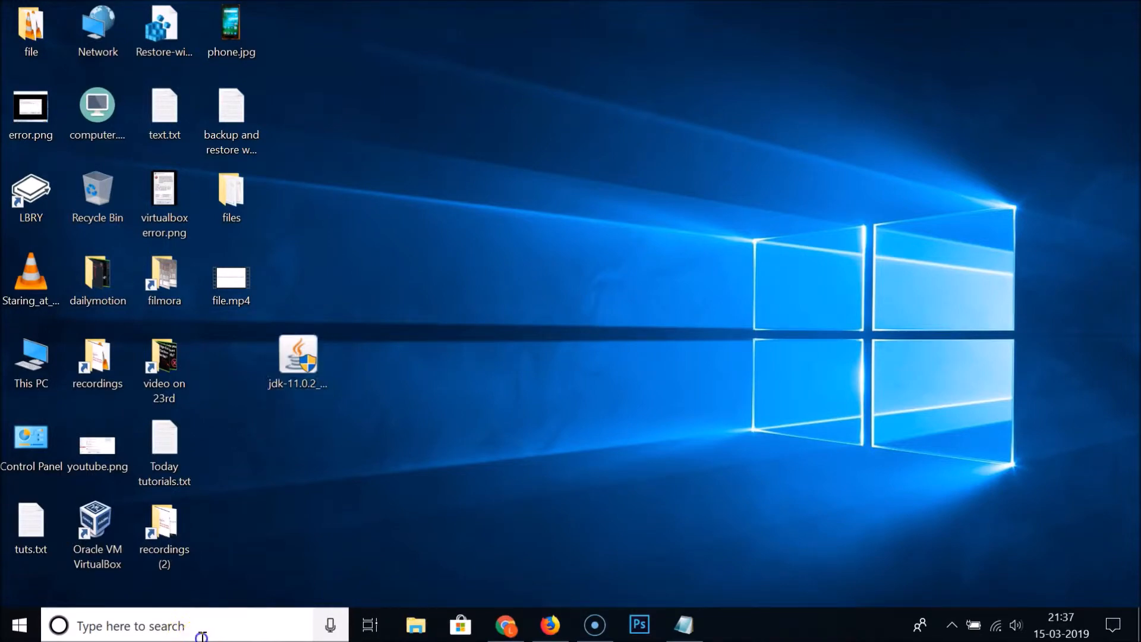
{"action": "type", "text": "cmd"}
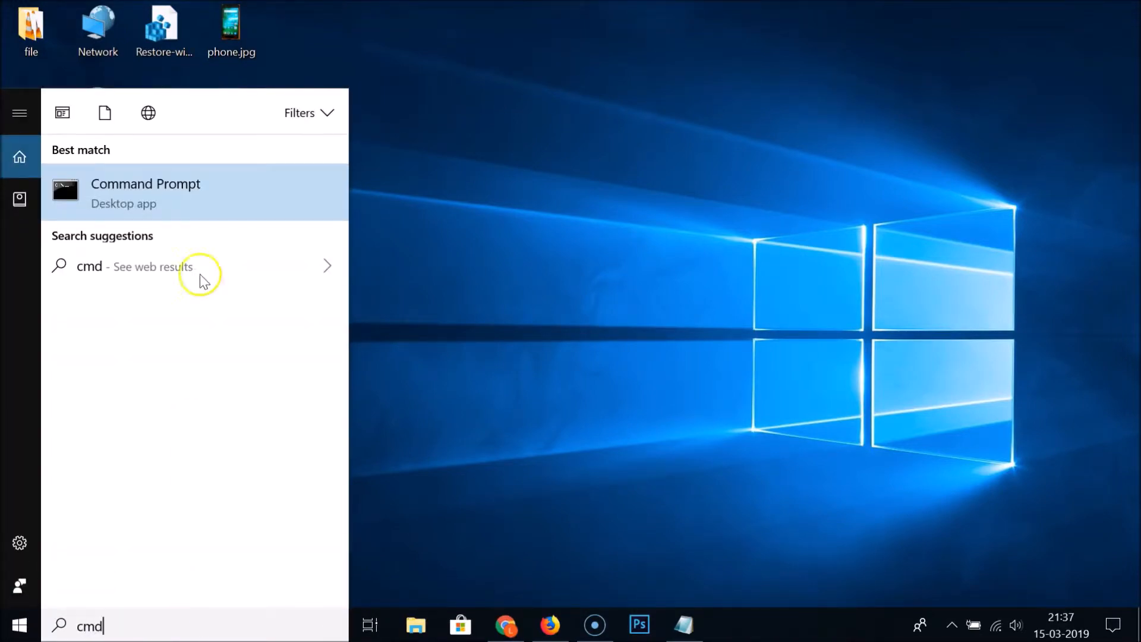
{"action": "left_click", "coordinate": [192, 191]}
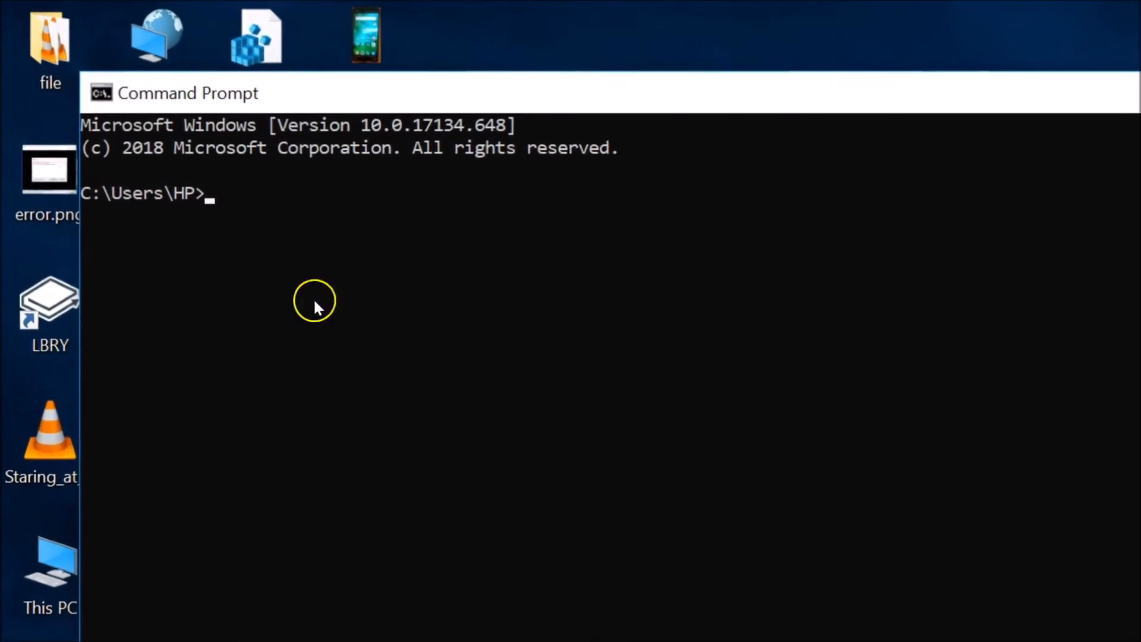
{"action": "type", "text": "java -version"}
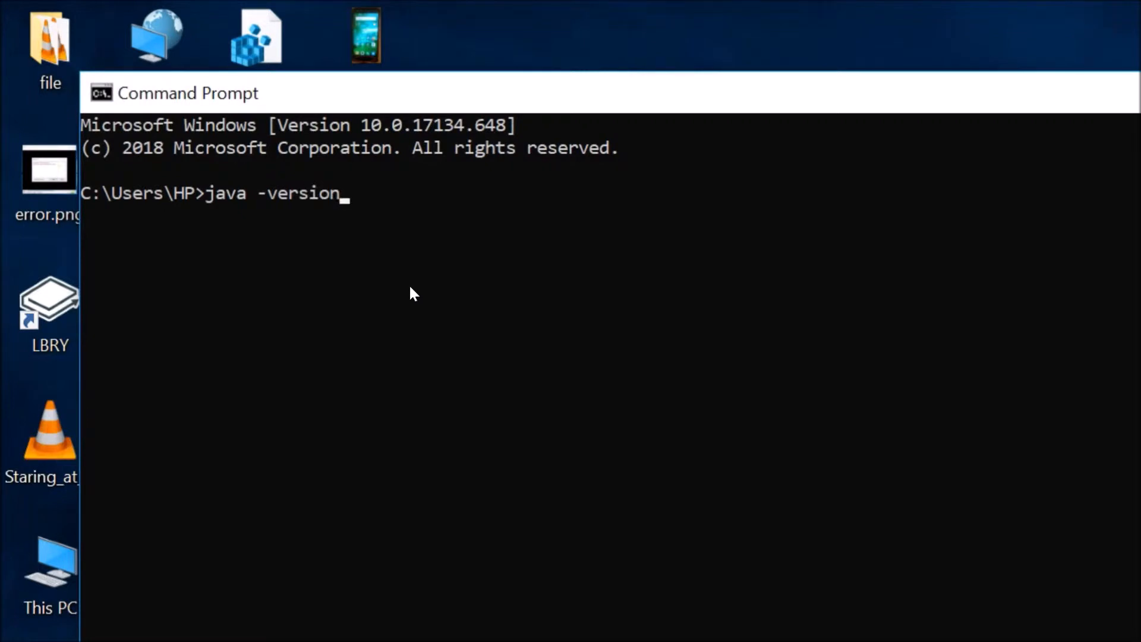
{"action": "key", "text": "Return"}
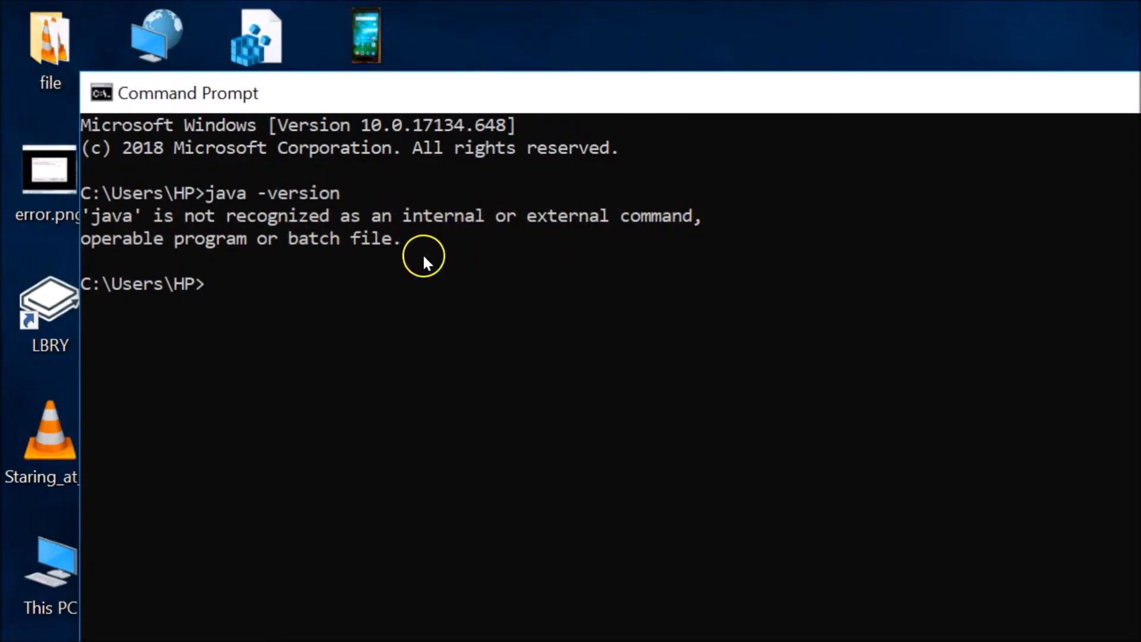
Test the Java compiler by running "javac" in Command Prompt, and close the prompt window
{"action": "type", "text": "java"}
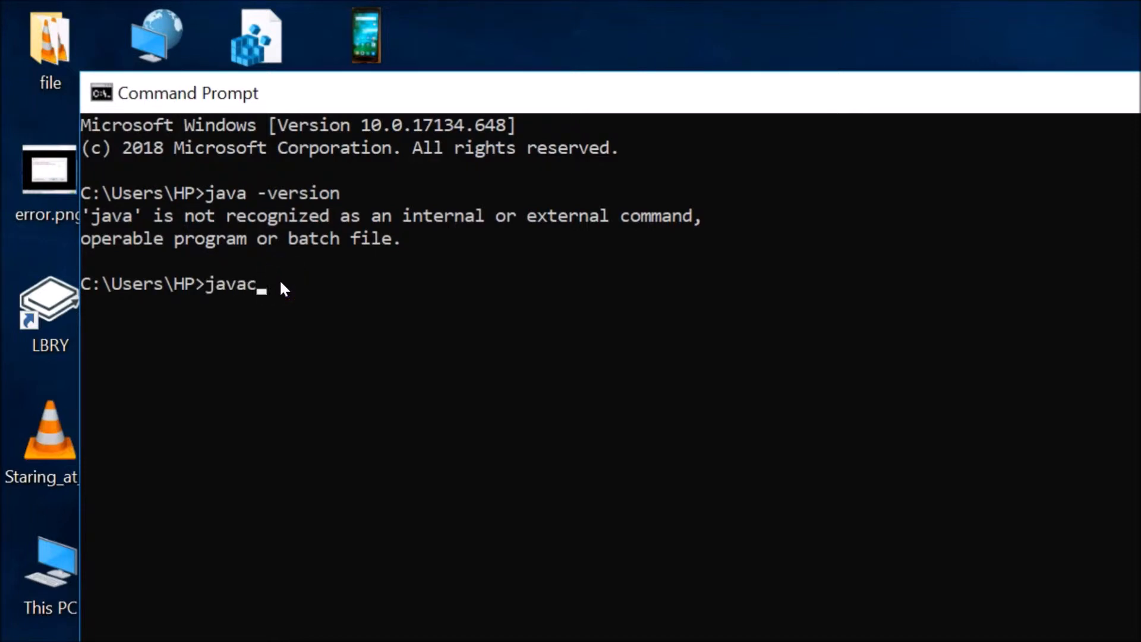
{"action": "type", "text": "c"}
{"action": "key", "text": "Return"}
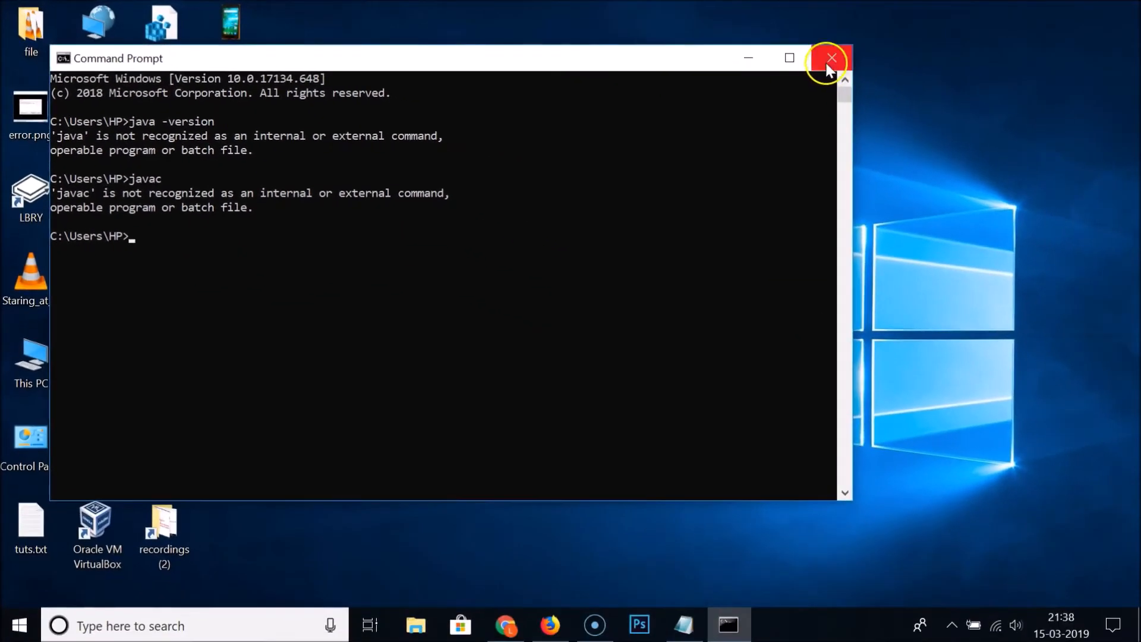
{"action": "left_click", "coordinate": [829, 62]}
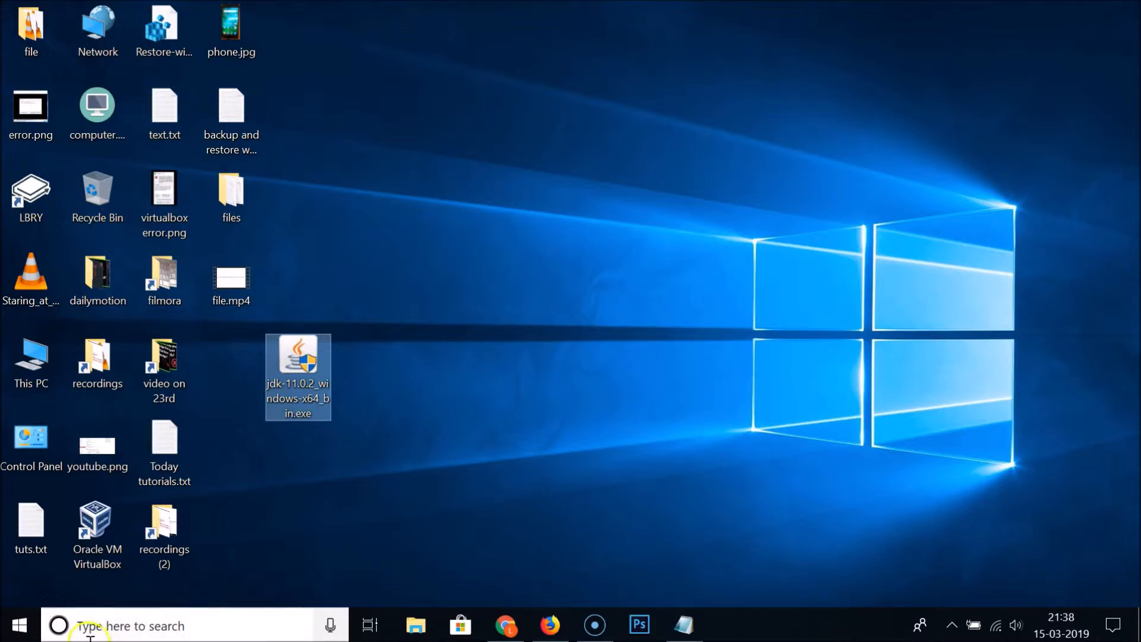
Open the Windows Control Panel and switch its view to Category
{"action": "left_click", "coordinate": [121, 630]}
{"action": "type", "text": "con"}
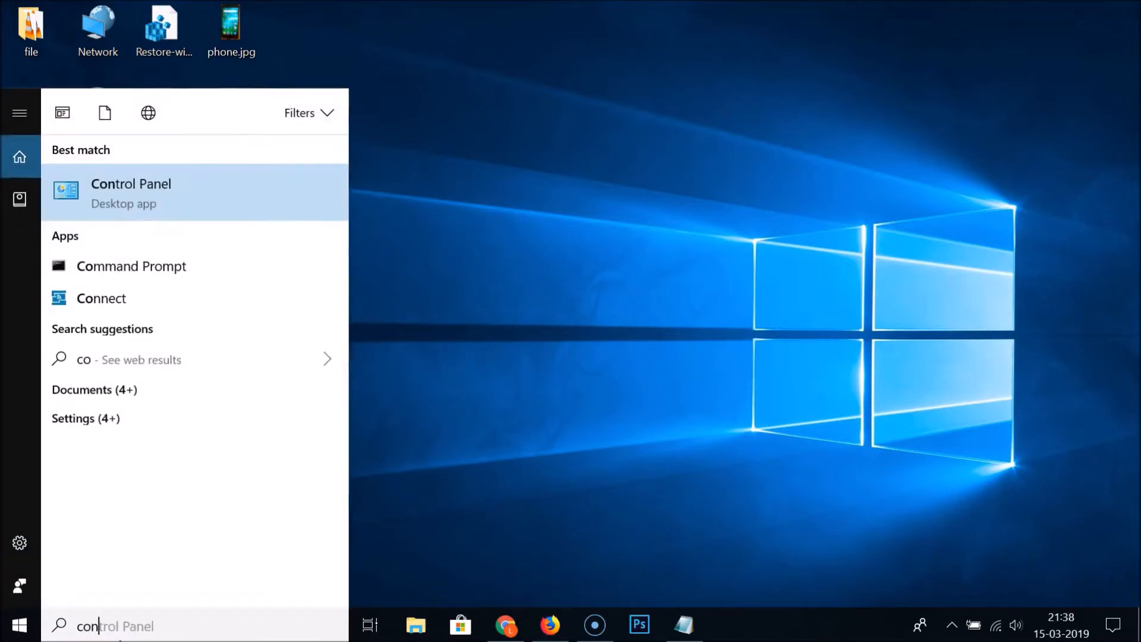
{"action": "type", "text": "trol panel"}
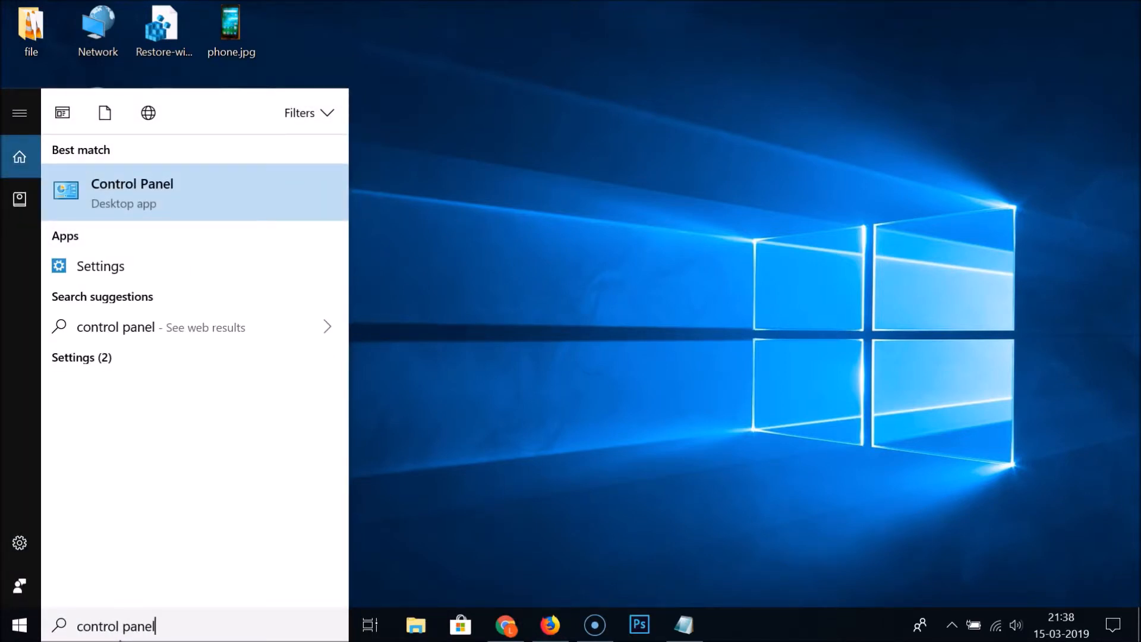
{"action": "left_click", "coordinate": [143, 215]}
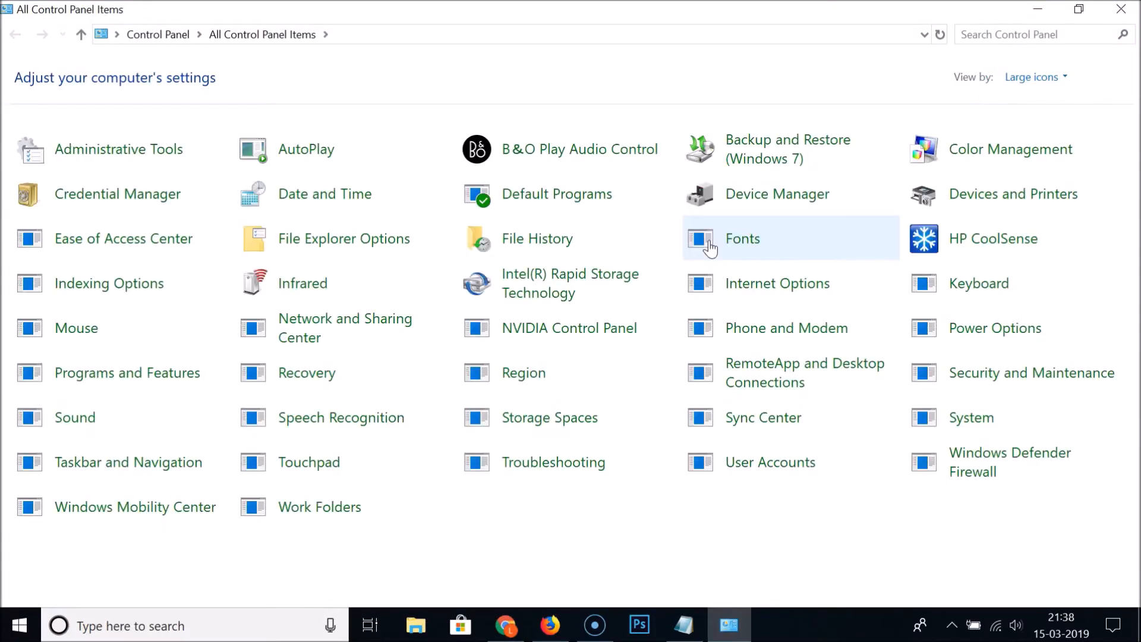
{"action": "left_click", "coordinate": [1024, 78]}
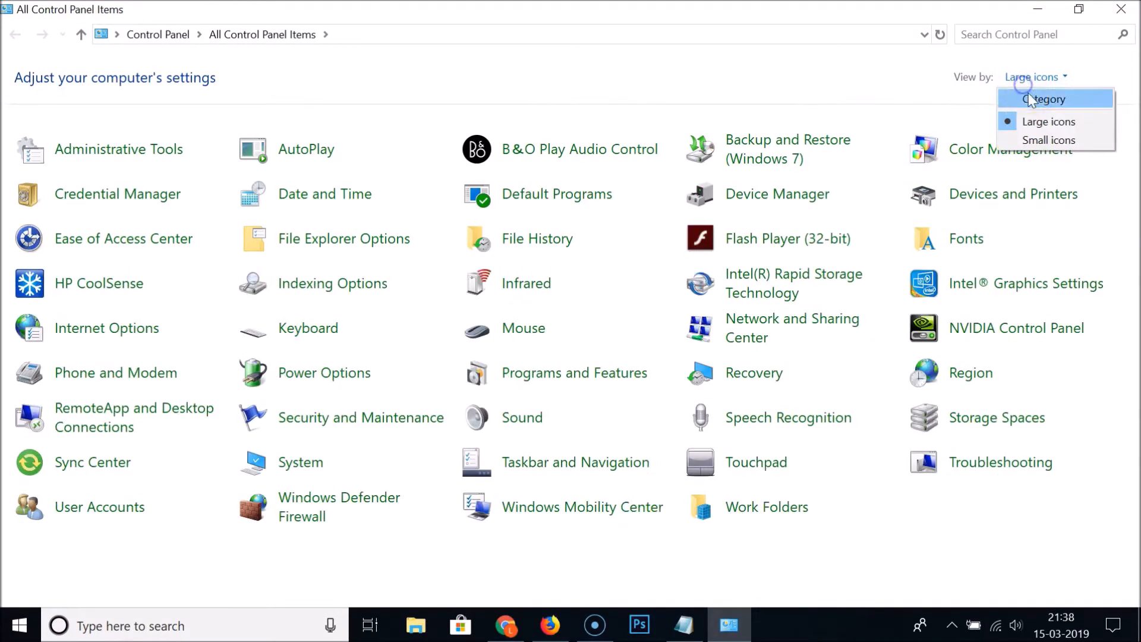
{"action": "left_click", "coordinate": [1048, 106]}
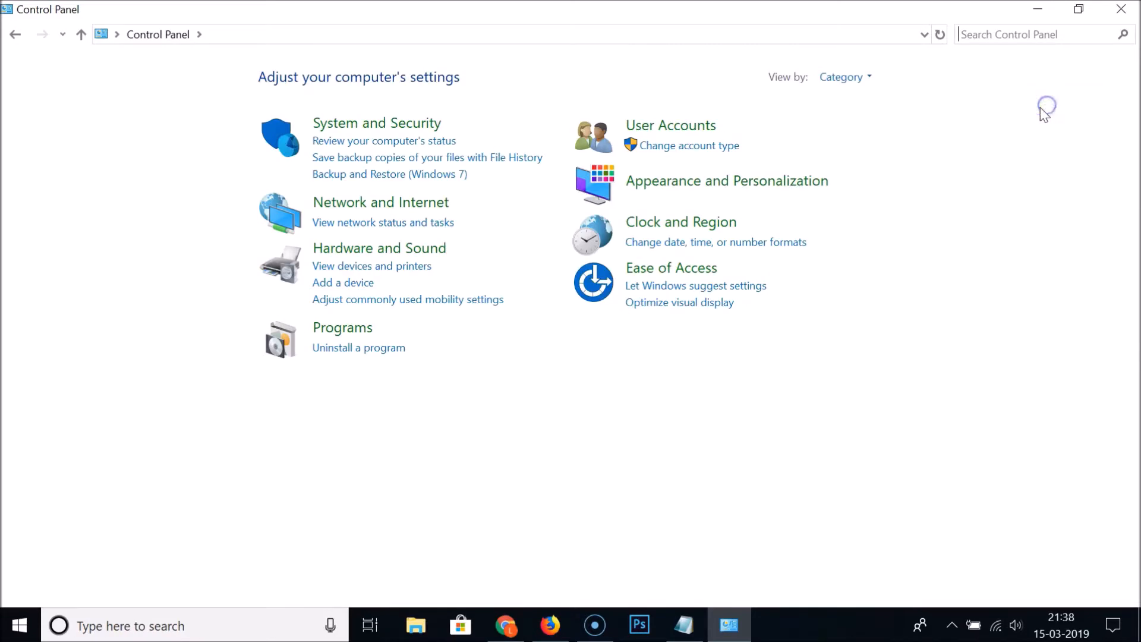
Open the Environment Variables from the advanced system settings and open the system variable Path for editing
{"action": "left_click", "coordinate": [383, 126]}
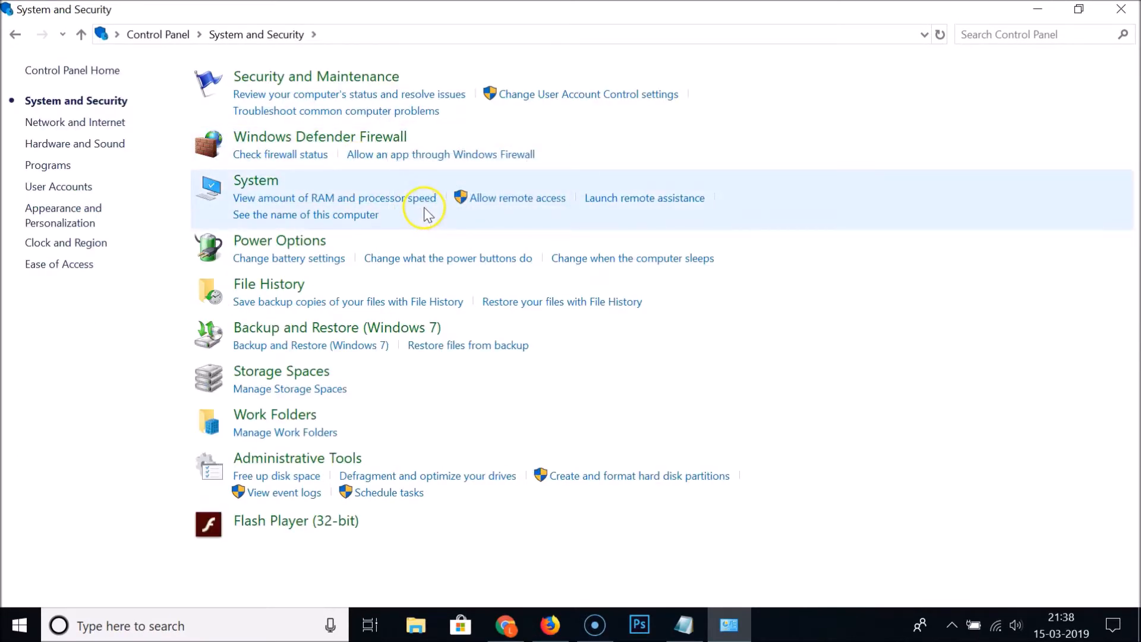
{"action": "left_click", "coordinate": [261, 187]}
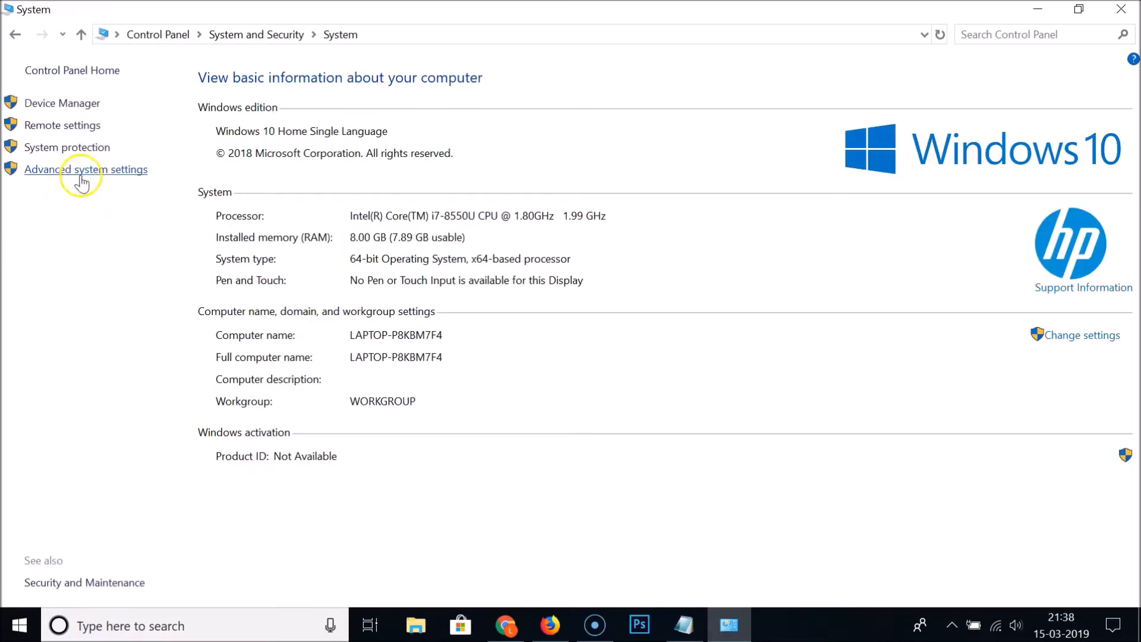
{"action": "left_click", "coordinate": [108, 177]}
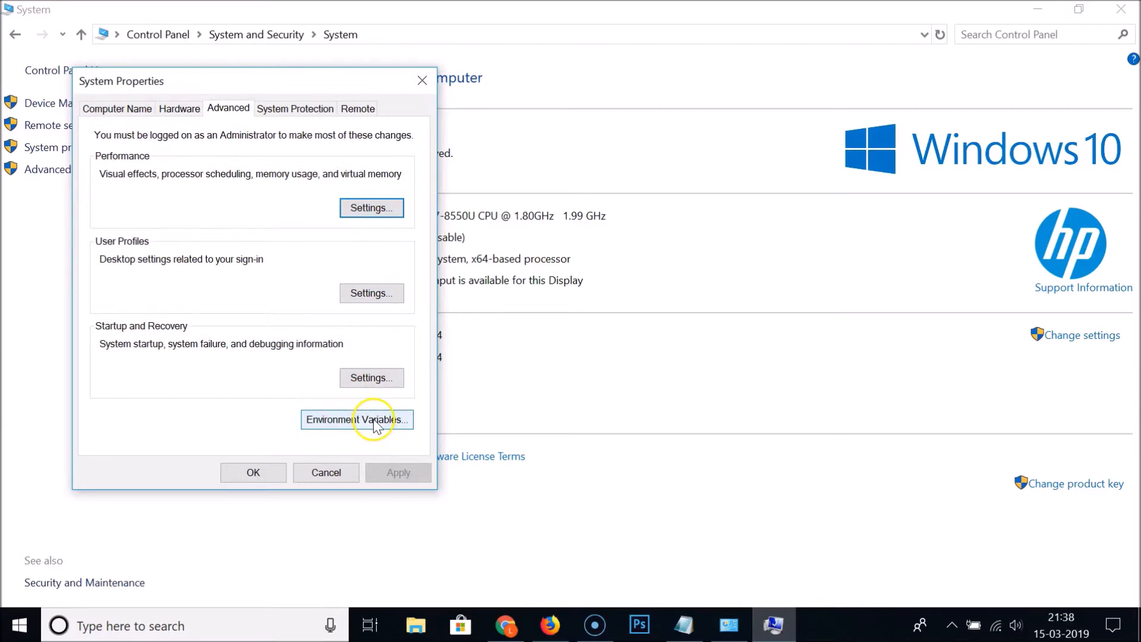
{"action": "left_click", "coordinate": [345, 423]}
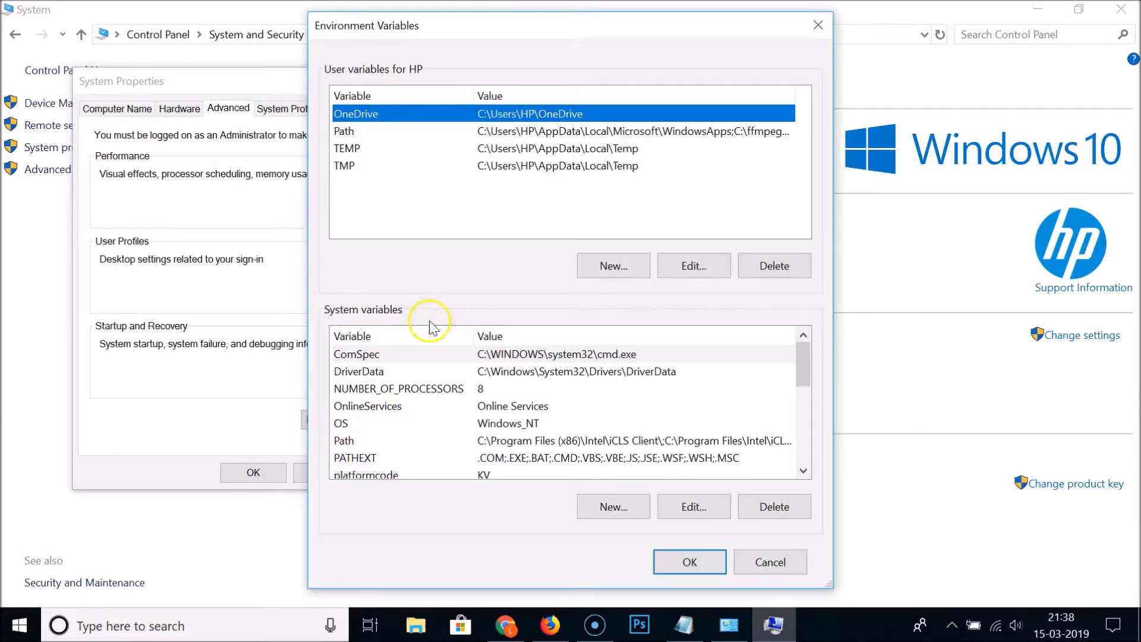
{"action": "left_click", "coordinate": [404, 440]}
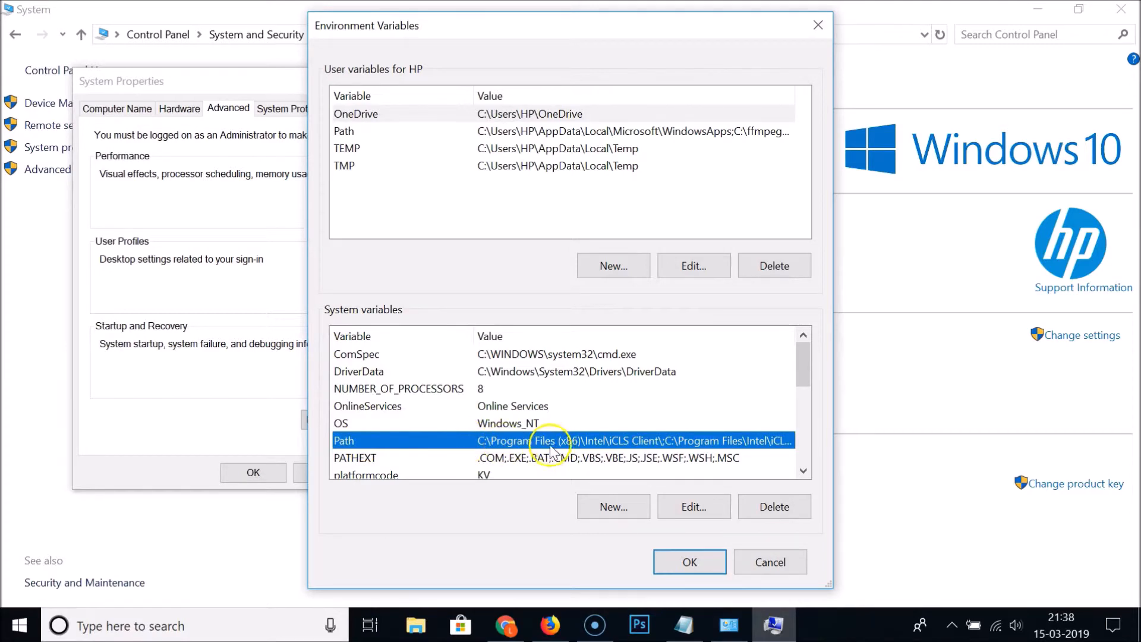
{"action": "left_click", "coordinate": [699, 515]}
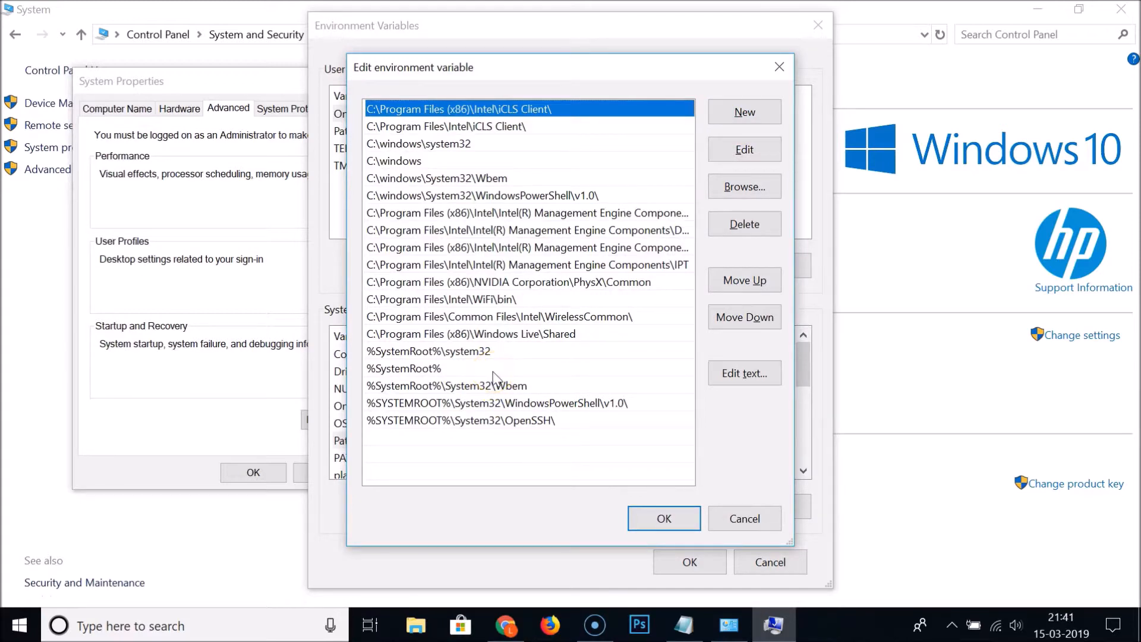
Open This PC in File Explorer and go to the Program Files folder on the Windows (C:) drive
{"action": "left_click", "coordinate": [150, 629]}
{"action": "type", "text": "this pc"}
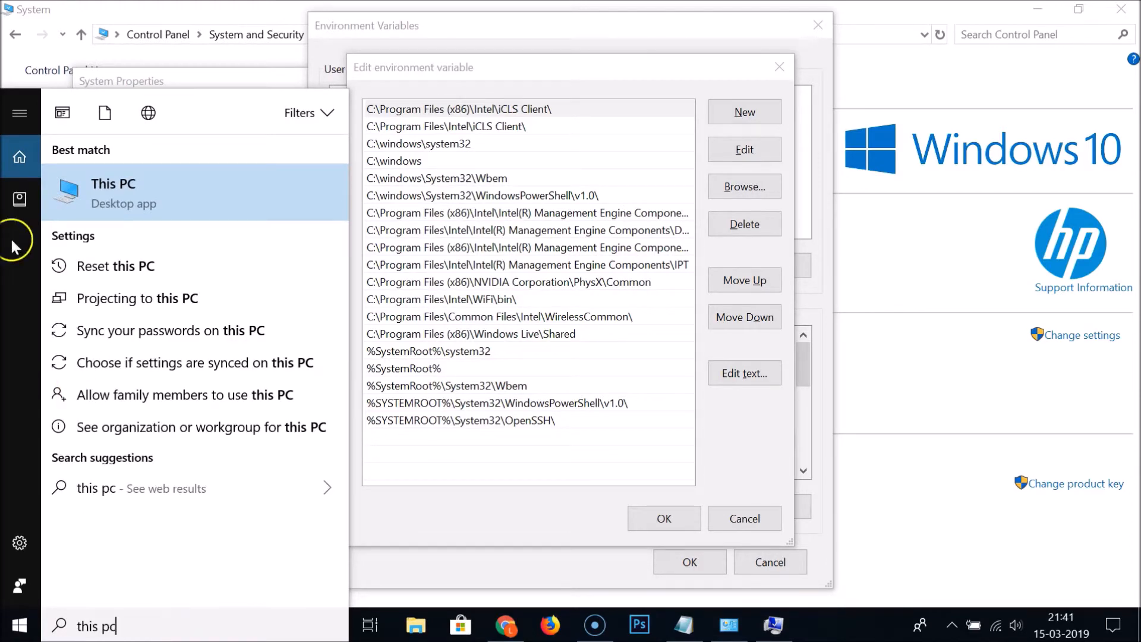
{"action": "left_click", "coordinate": [154, 205]}
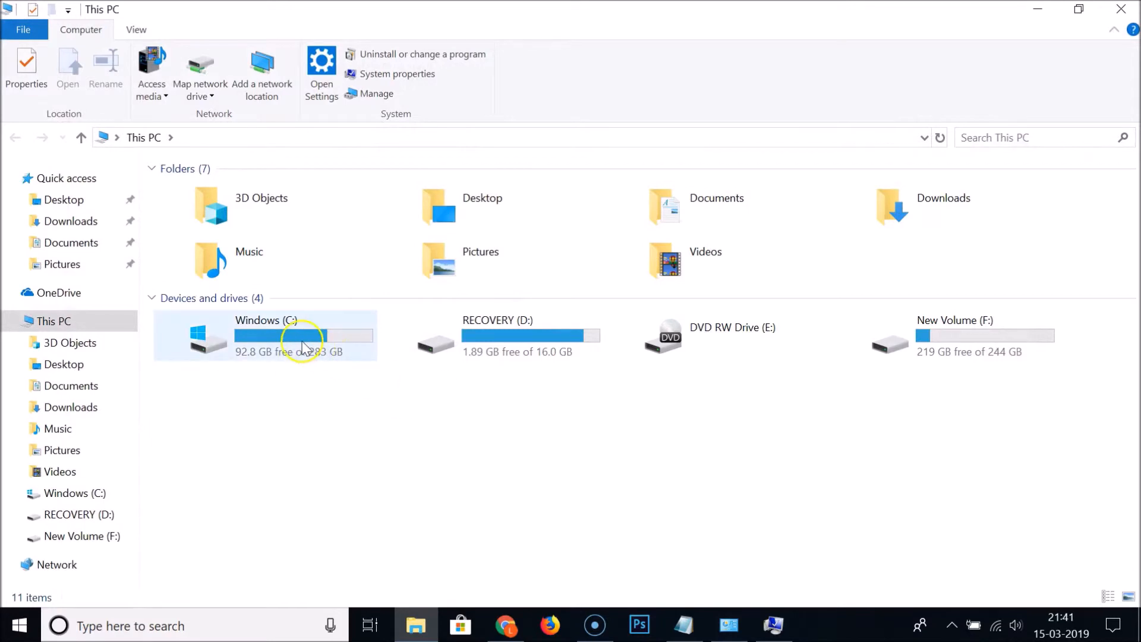
{"action": "double_click", "coordinate": [303, 330]}
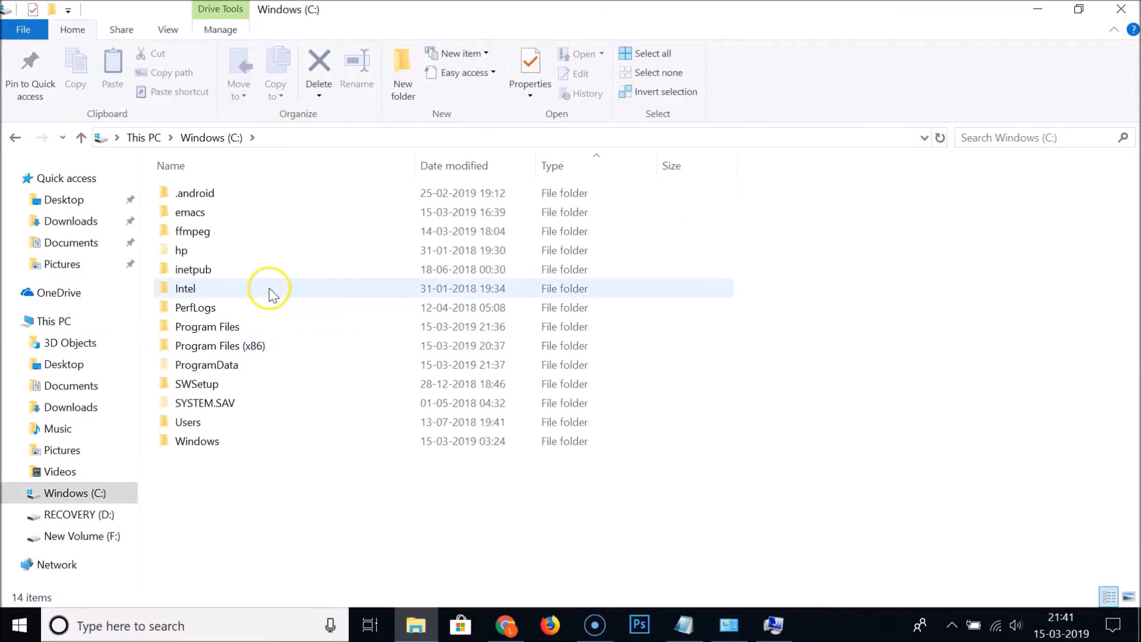
{"action": "double_click", "coordinate": [221, 328]}
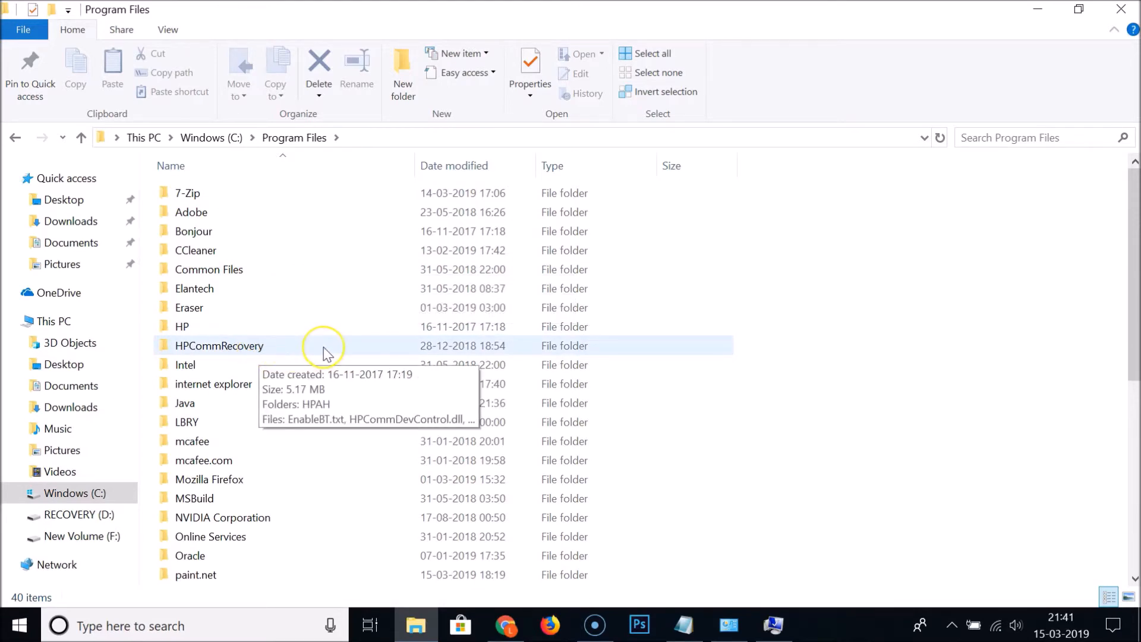
Find the Java folder in Program Files and open the bin folder inside jdk-11.0.2
{"action": "scroll", "coordinate": [323, 351], "scroll_direction": "down", "scroll_amount": 4}
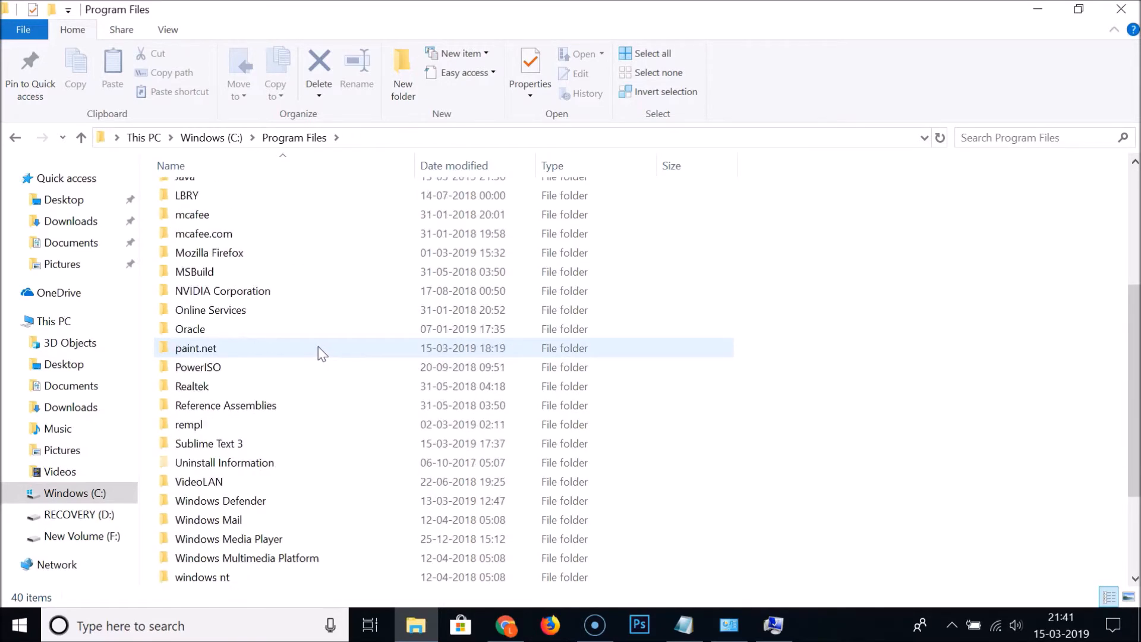
{"action": "scroll", "coordinate": [313, 351], "scroll_direction": "down", "scroll_amount": 3}
{"action": "scroll", "coordinate": [273, 374], "scroll_direction": "up", "scroll_amount": 8}
{"action": "left_click", "coordinate": [189, 406]}
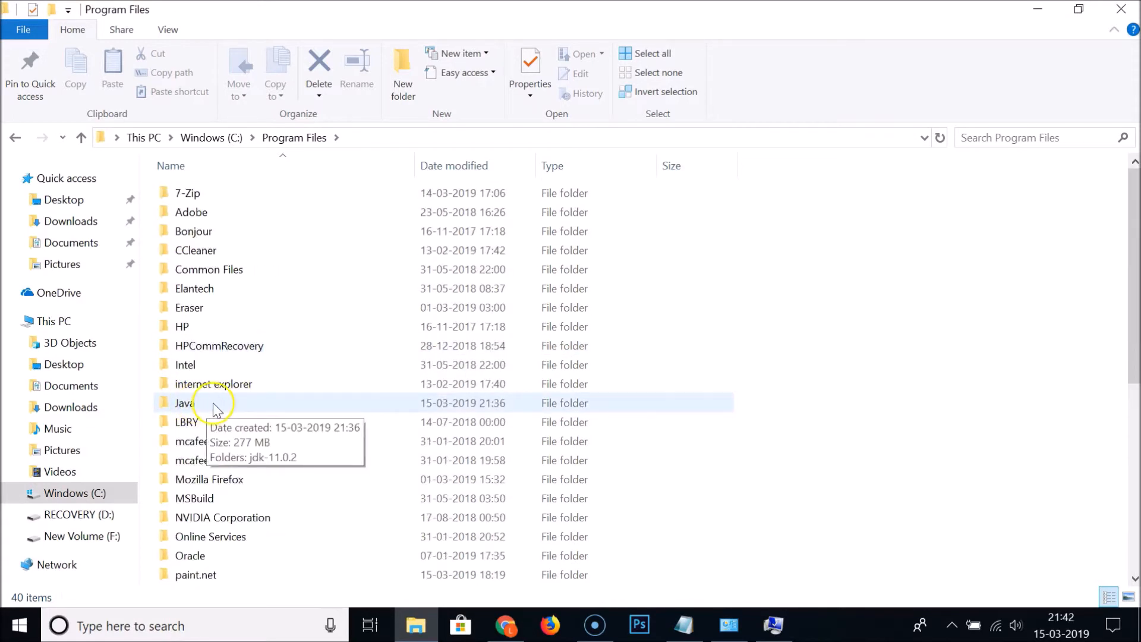
{"action": "double_click", "coordinate": [214, 406]}
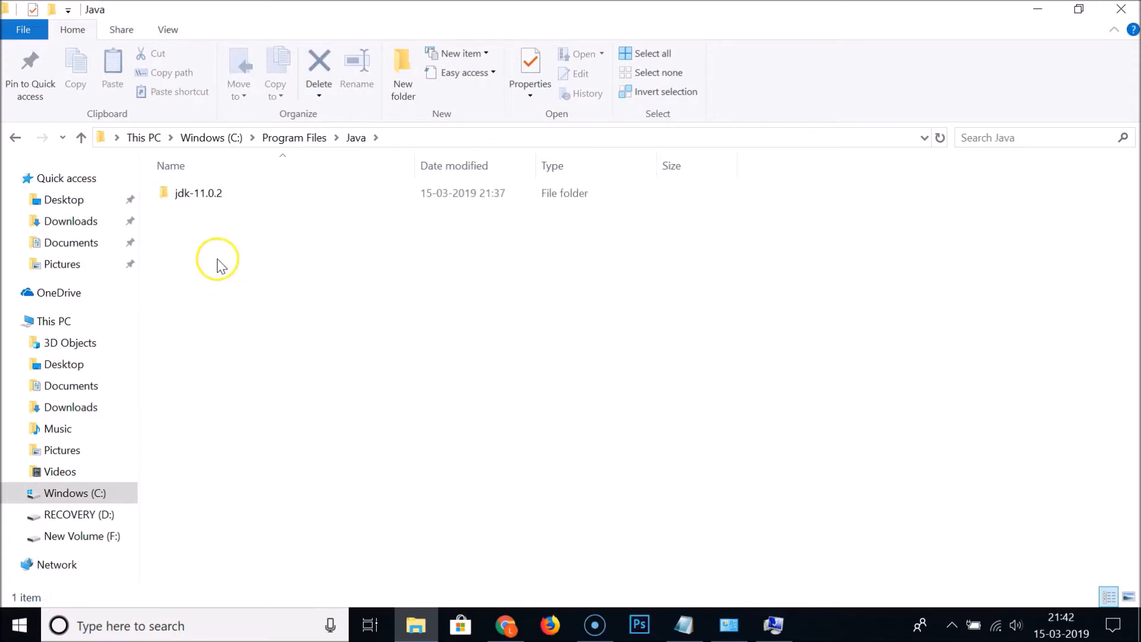
{"action": "left_click", "coordinate": [220, 202]}
{"action": "double_click", "coordinate": [219, 202]}
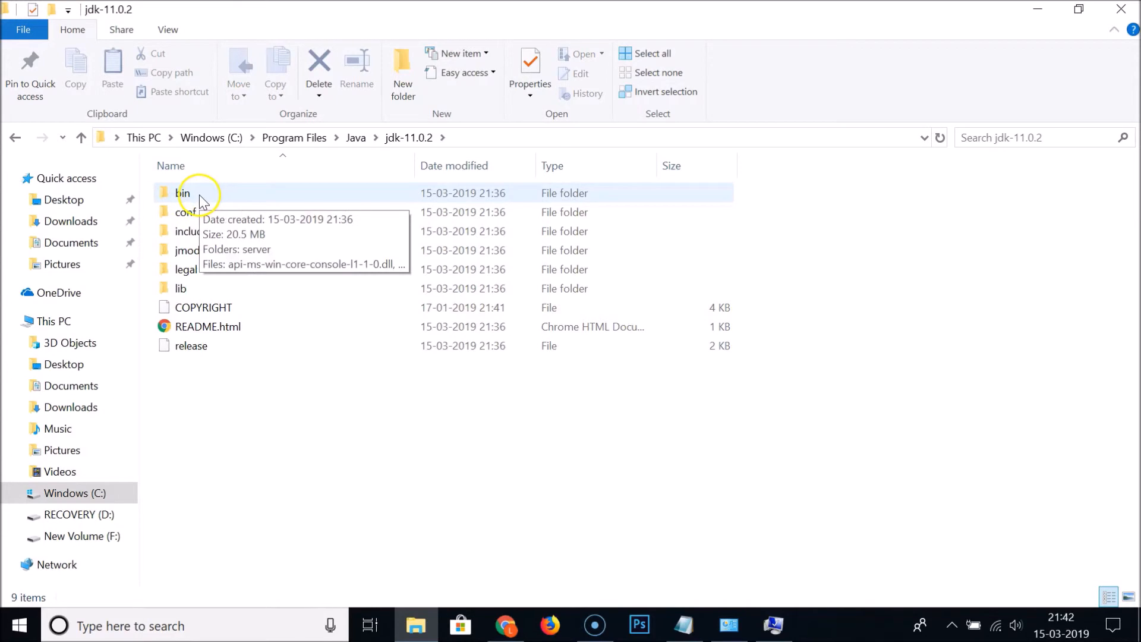
{"action": "double_click", "coordinate": [196, 193]}
Copy the full path of the JDK bin folder and close the File Explorer window
{"action": "left_click", "coordinate": [521, 137]}
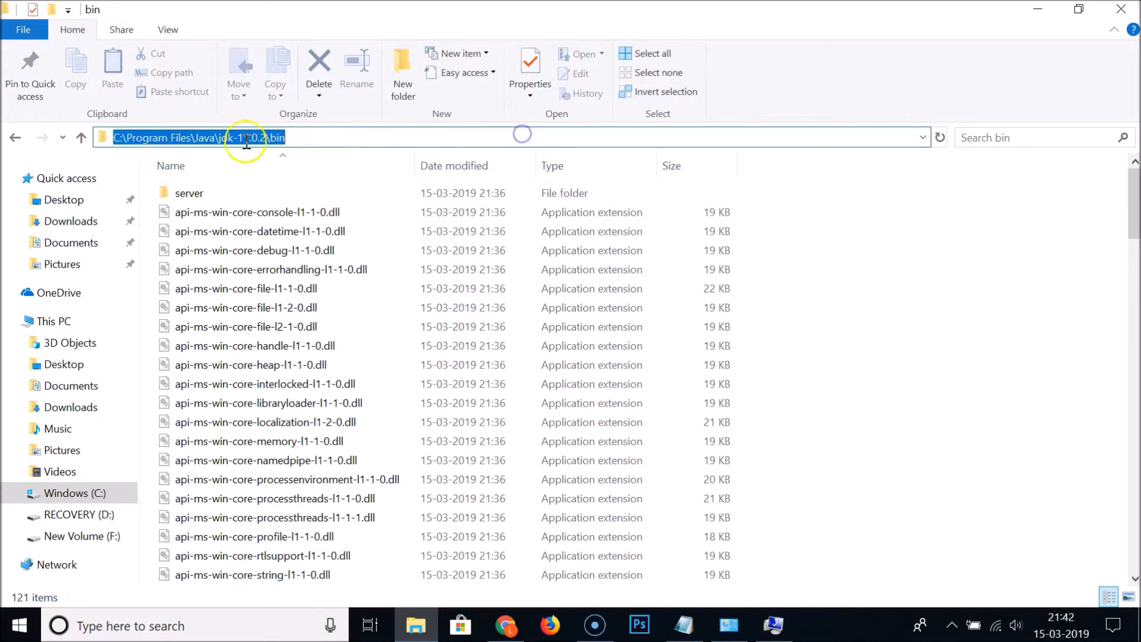
{"action": "right_click", "coordinate": [256, 139]}
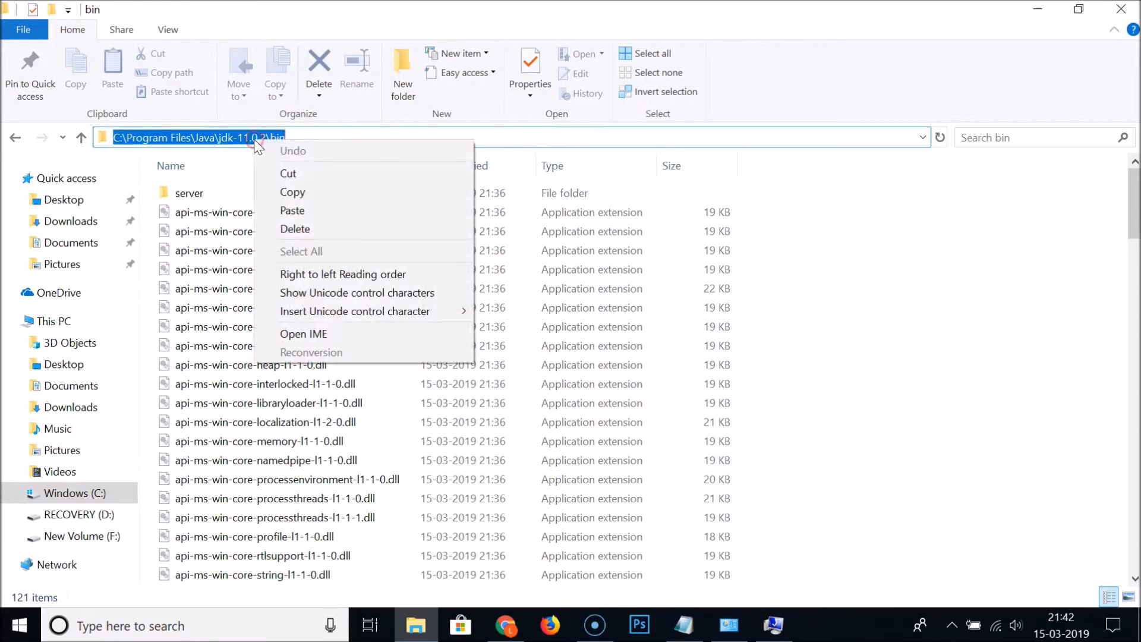
{"action": "left_click", "coordinate": [288, 191]}
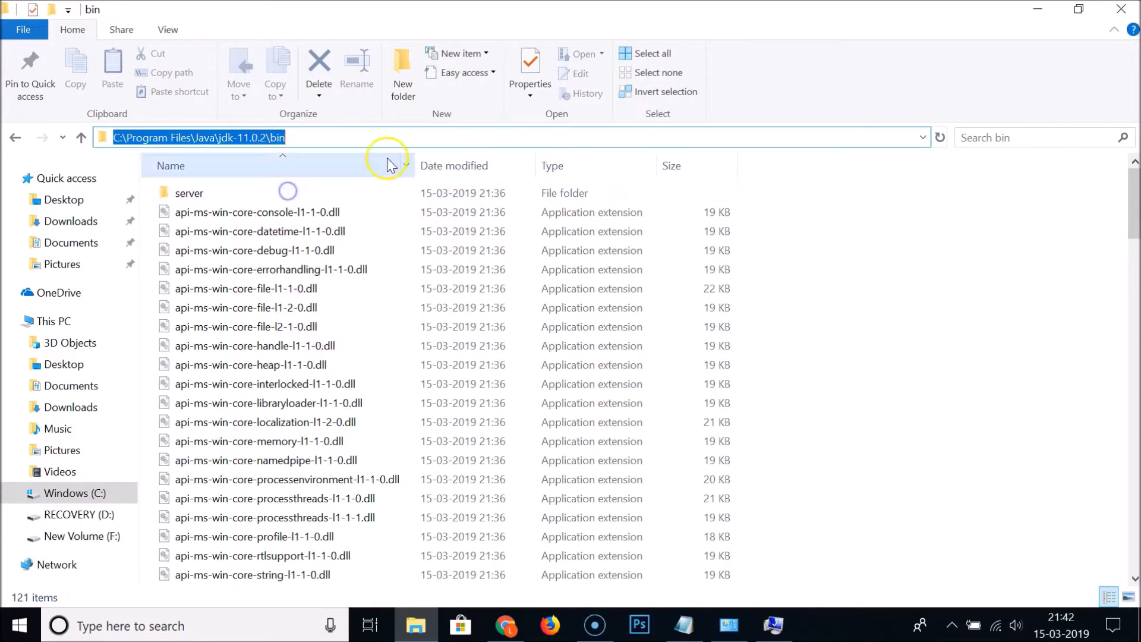
{"action": "left_click", "coordinate": [1121, 9]}
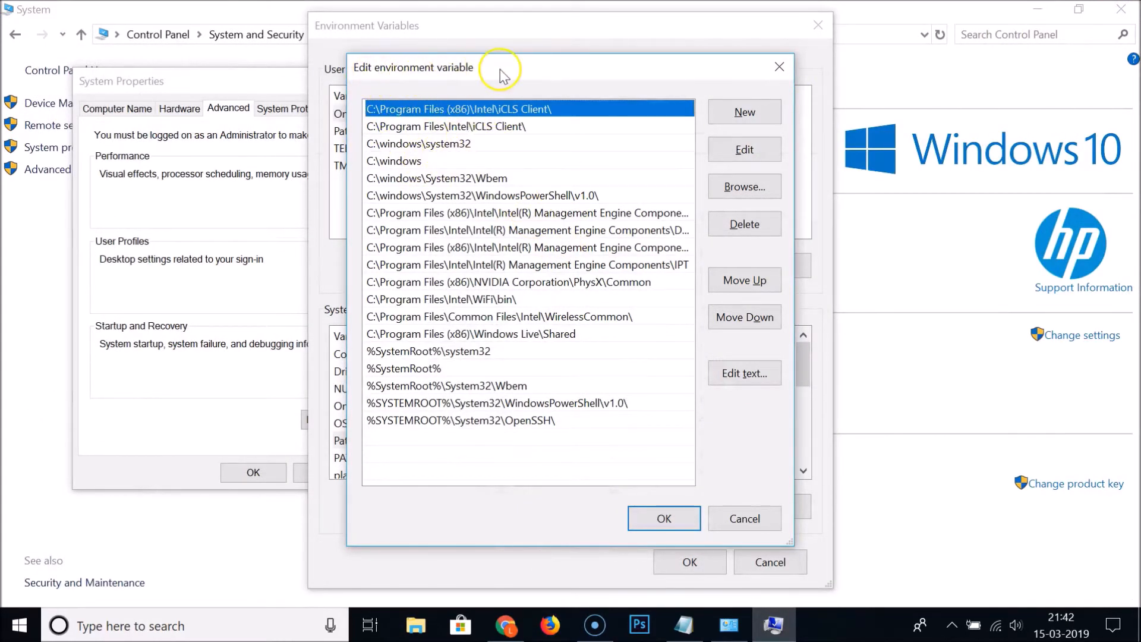
Add C:\Program Files\Java\jdk-11.0.2\bin as a new entry in the system Path variable and confirm the edit
{"action": "left_click", "coordinate": [747, 114]}
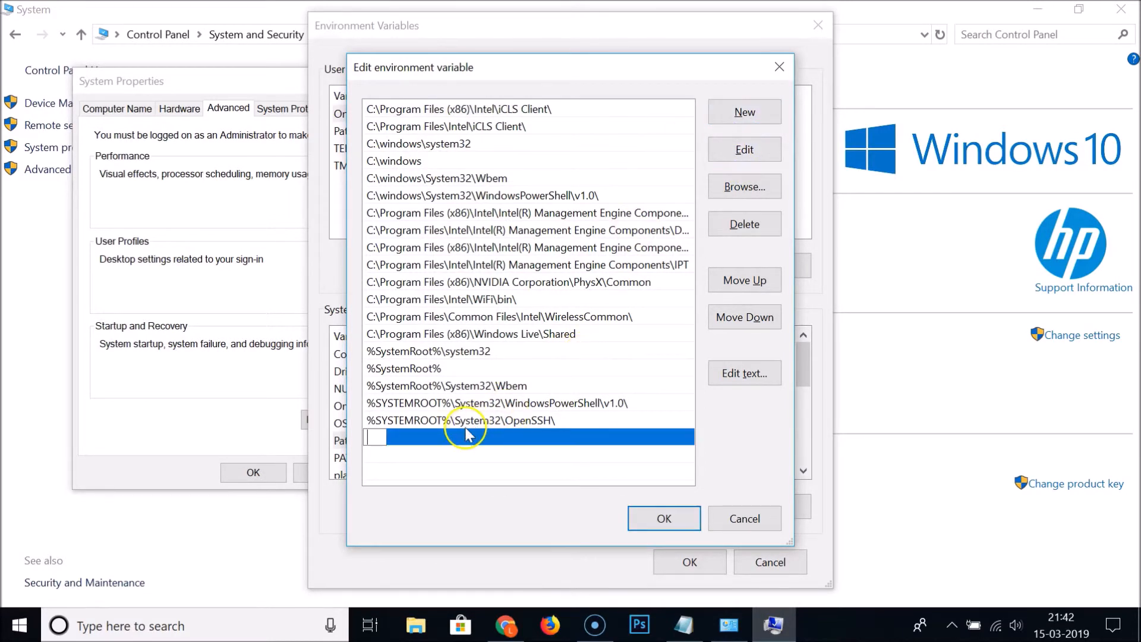
{"action": "right_click", "coordinate": [373, 436]}
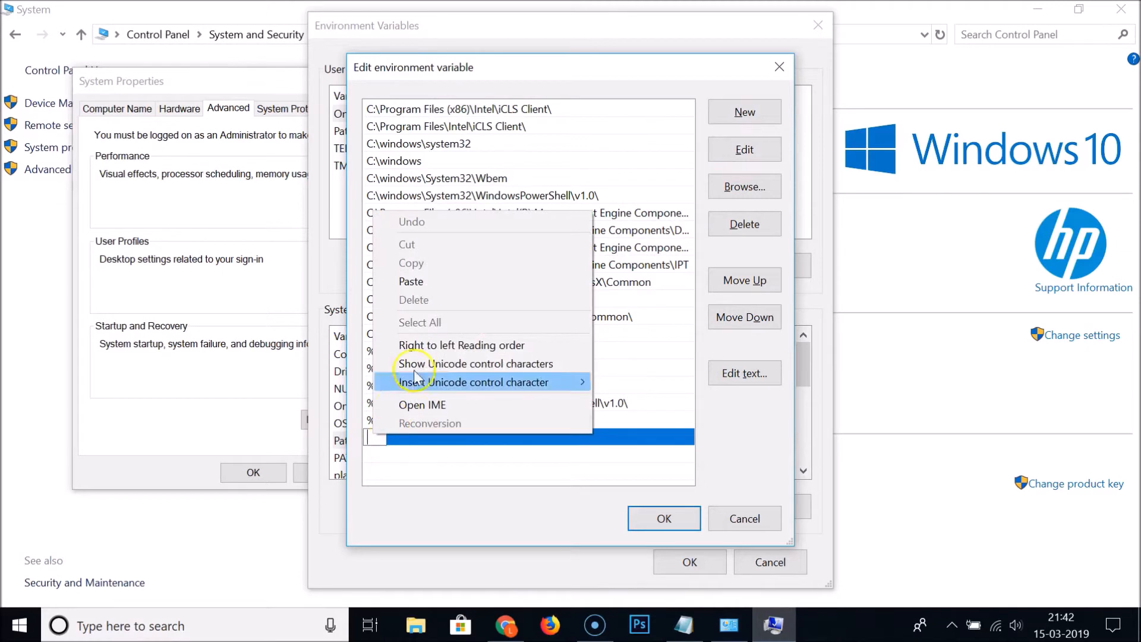
{"action": "left_click", "coordinate": [425, 284]}
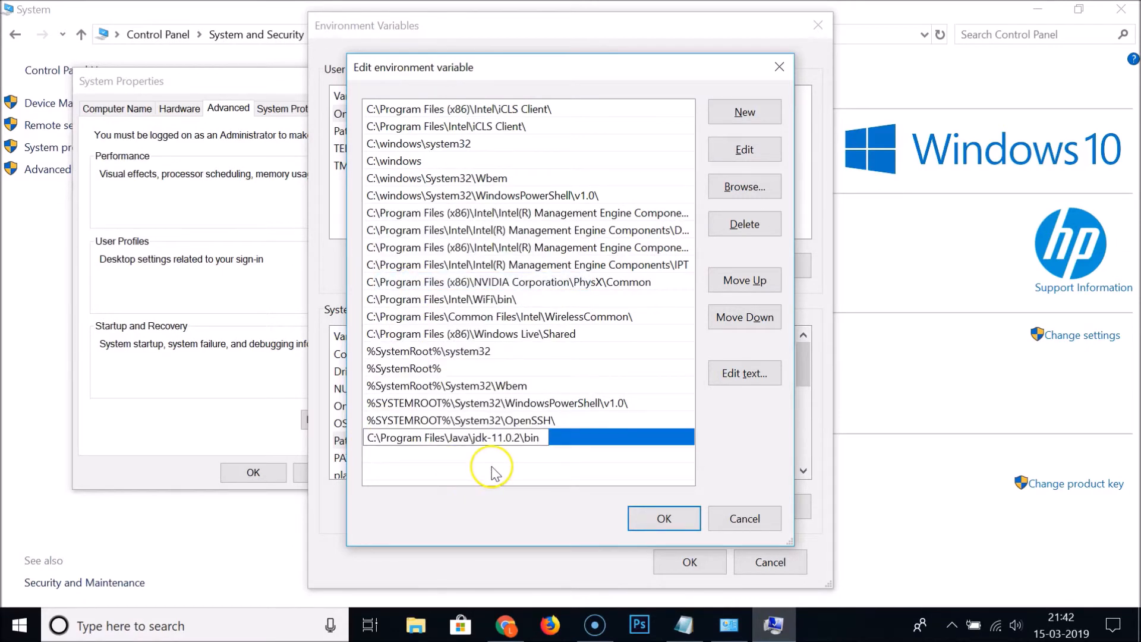
{"action": "left_click", "coordinate": [664, 518]}
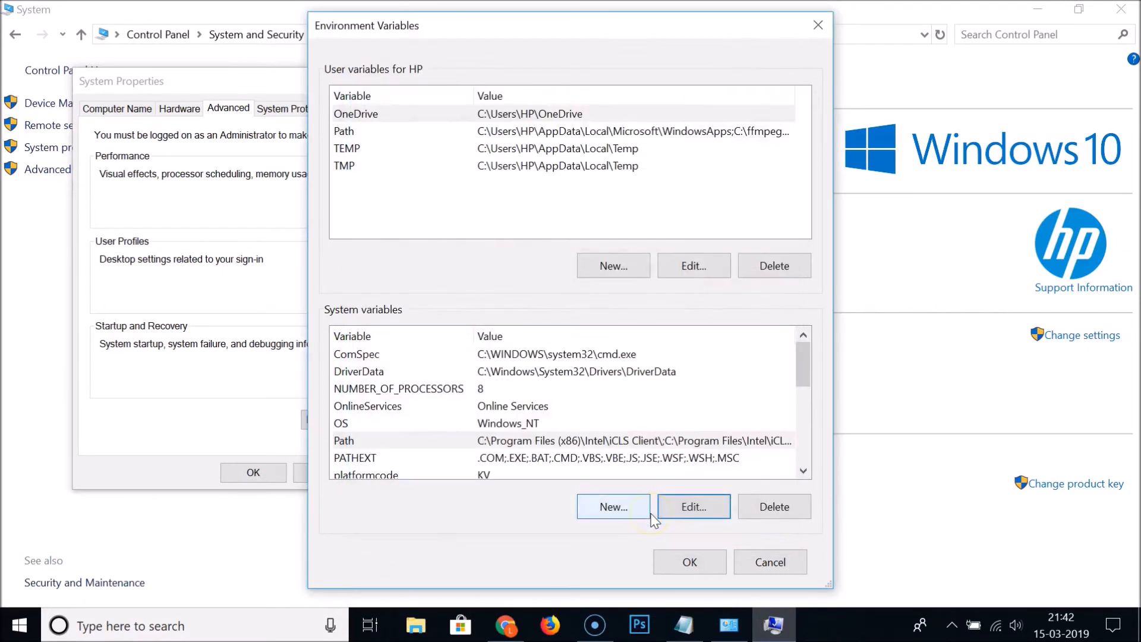
Confirm the Environment Variables and System Properties dialogs, close the System window, and refresh the desktop
{"action": "left_click", "coordinate": [690, 562]}
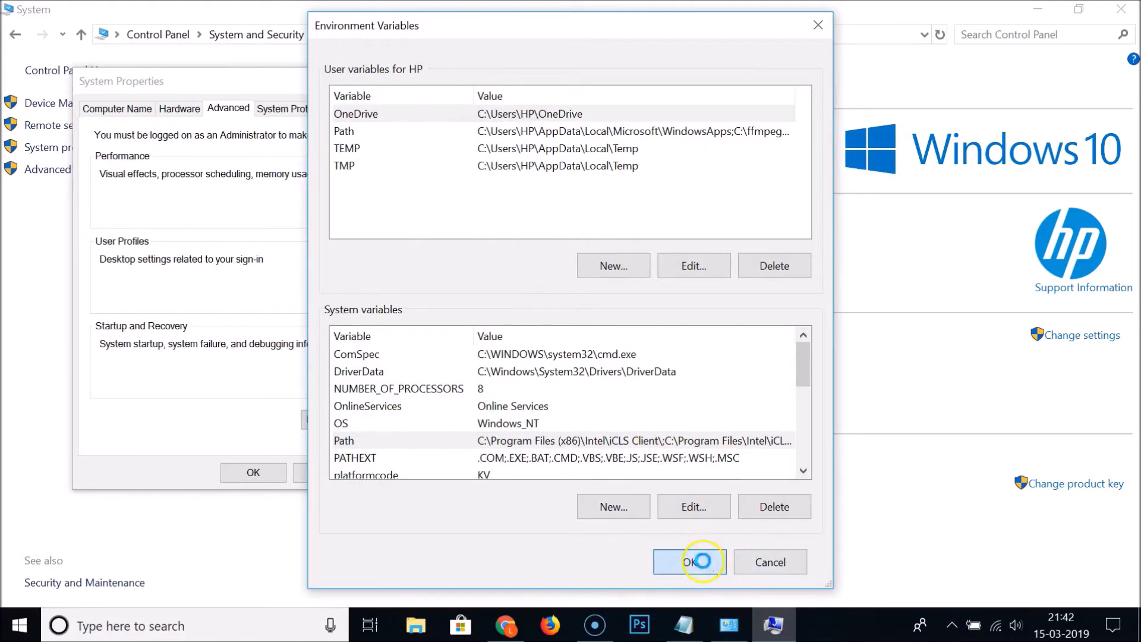
{"action": "left_click", "coordinate": [248, 474]}
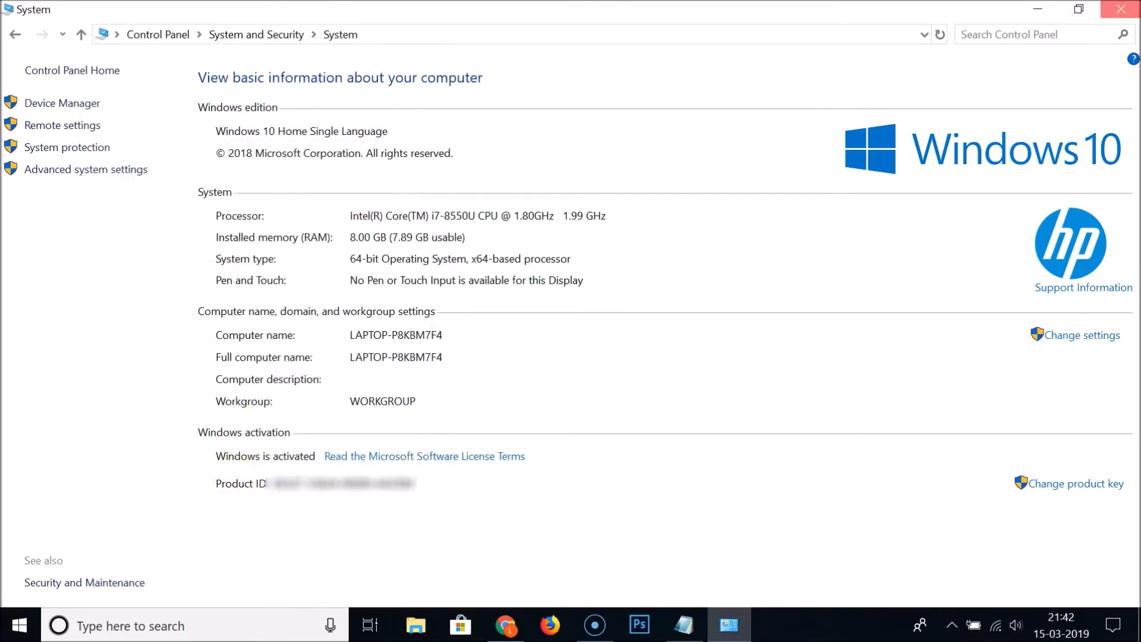
{"action": "left_click", "coordinate": [1120, 8]}
{"action": "right_click", "coordinate": [860, 155]}
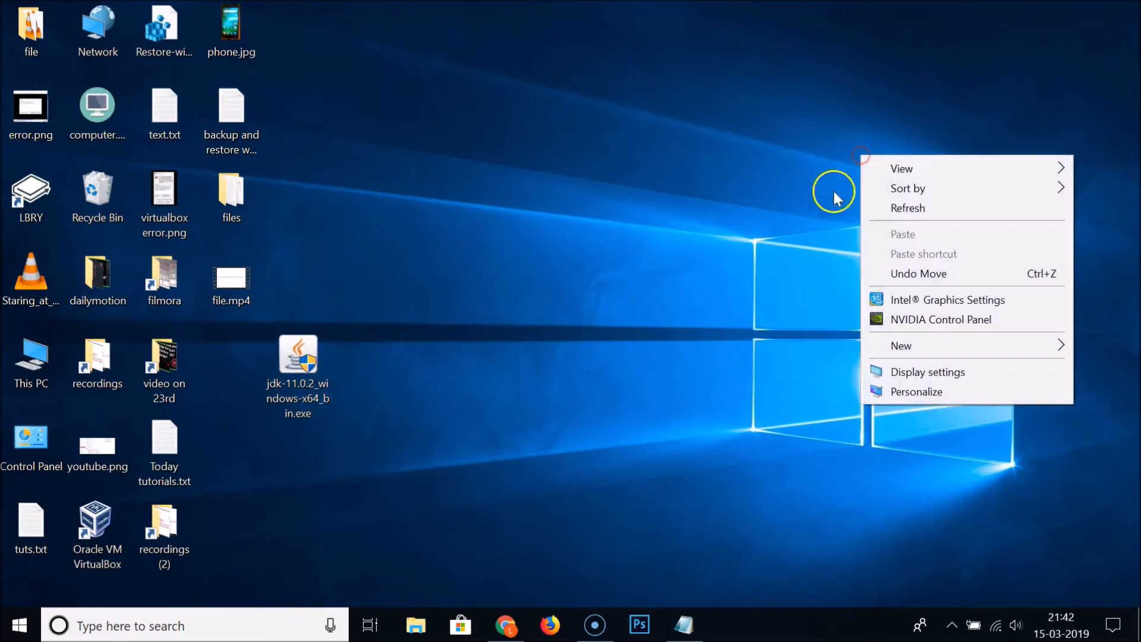
{"action": "left_click", "coordinate": [879, 208]}
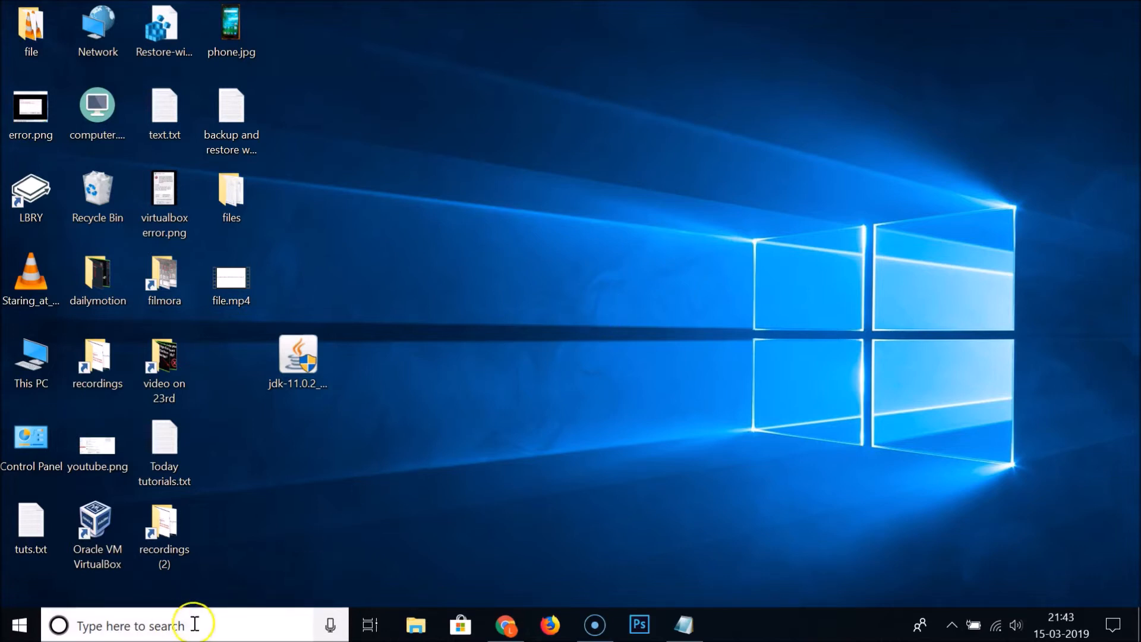
Search Windows for cmd and run Command Prompt as administrator
{"action": "left_click", "coordinate": [173, 626]}
{"action": "type", "text": "cmd"}
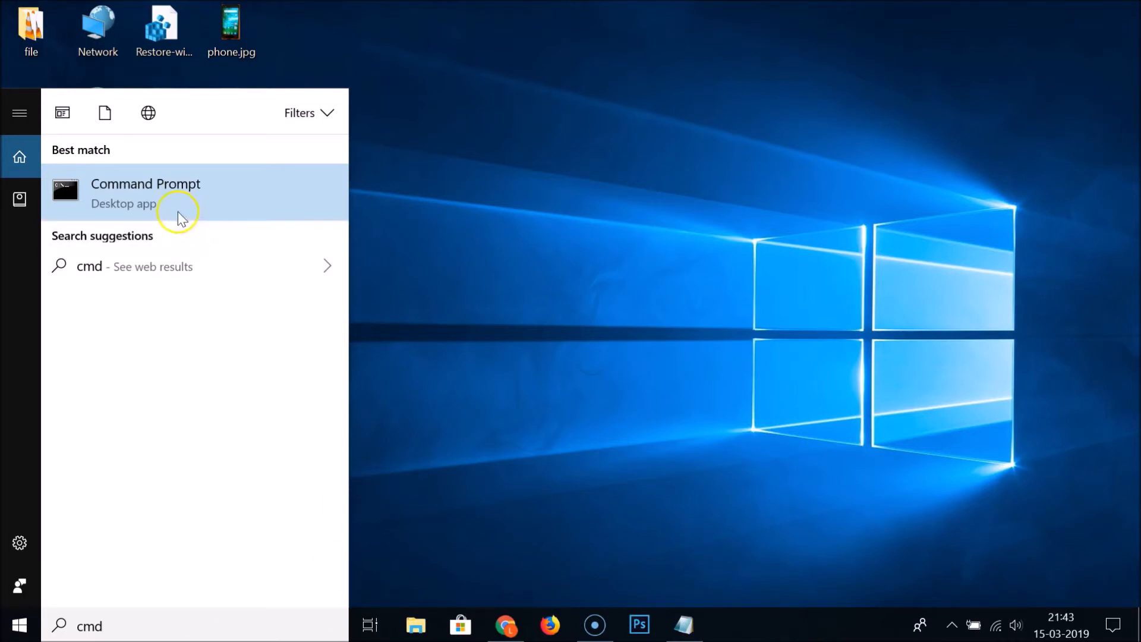
{"action": "right_click", "coordinate": [216, 187]}
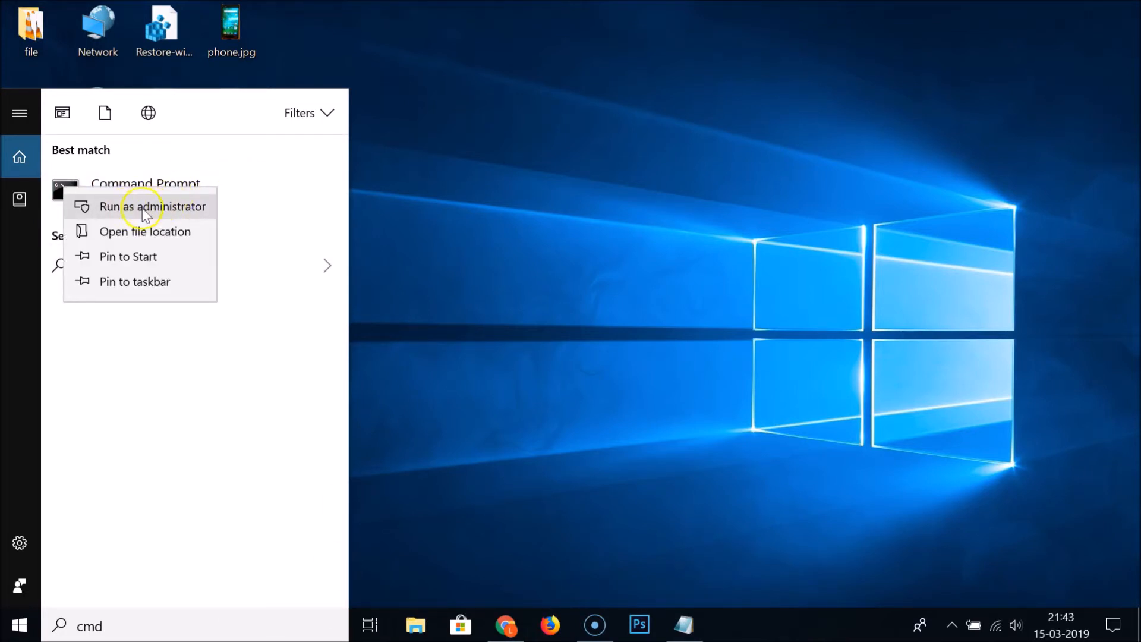
{"action": "left_click", "coordinate": [159, 212]}
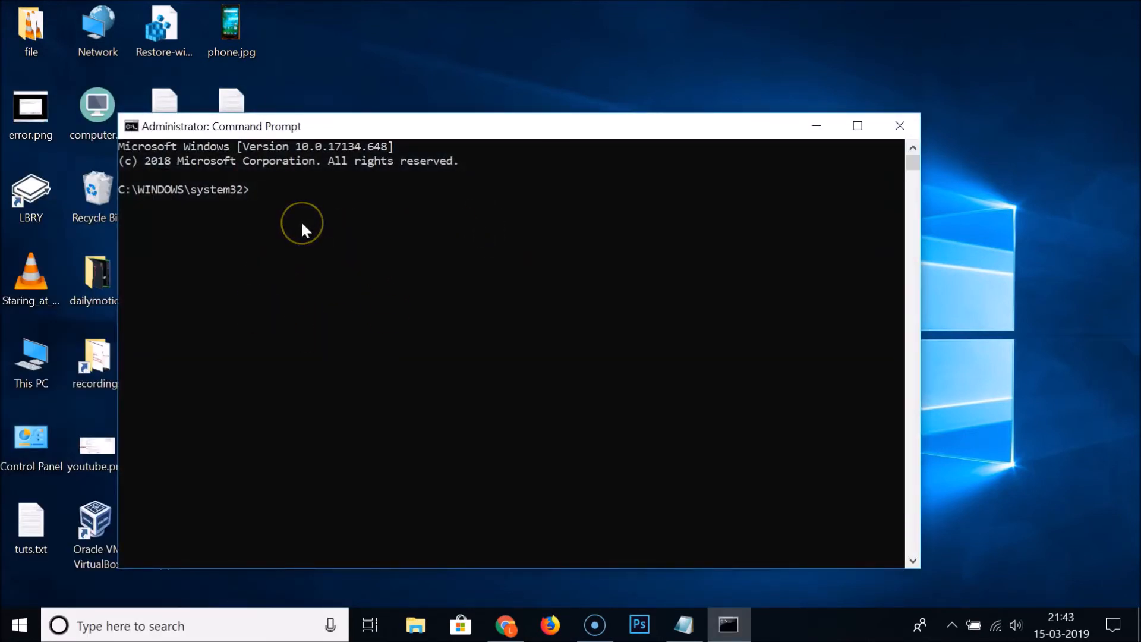
Check the installed Java version by running java -version in Command Prompt
{"action": "type", "text": "java"}
{"action": "type", "text": "-version"}
{"action": "key", "text": "Return"}
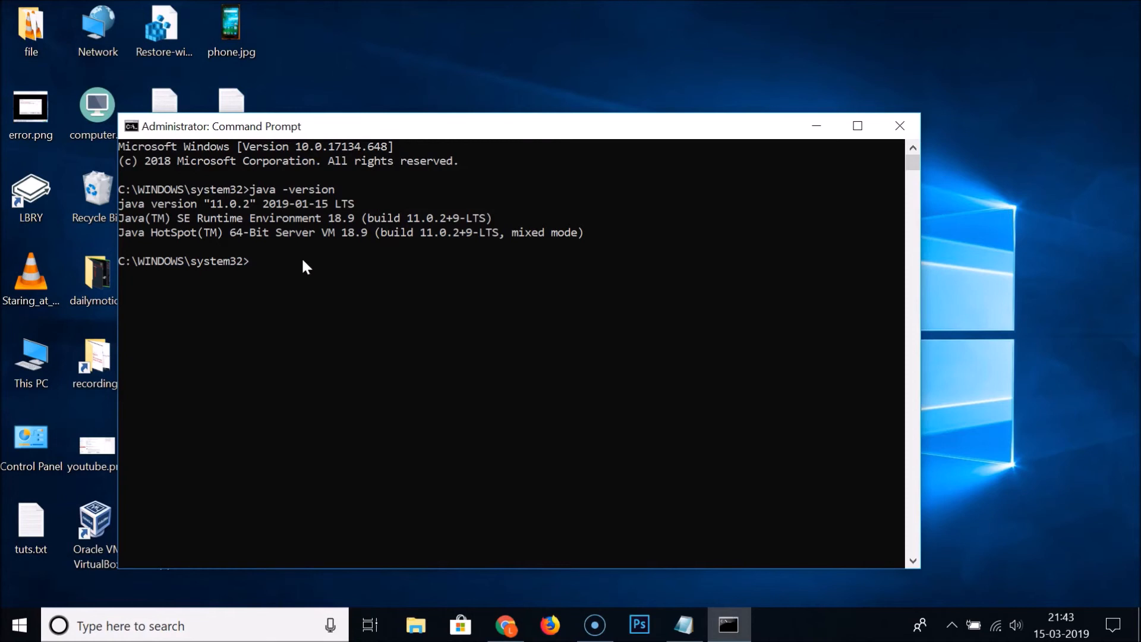
Run javac without arguments to test the compiler and look through its usage output
{"action": "type", "text": "javac"}
{"action": "key", "text": "Return"}
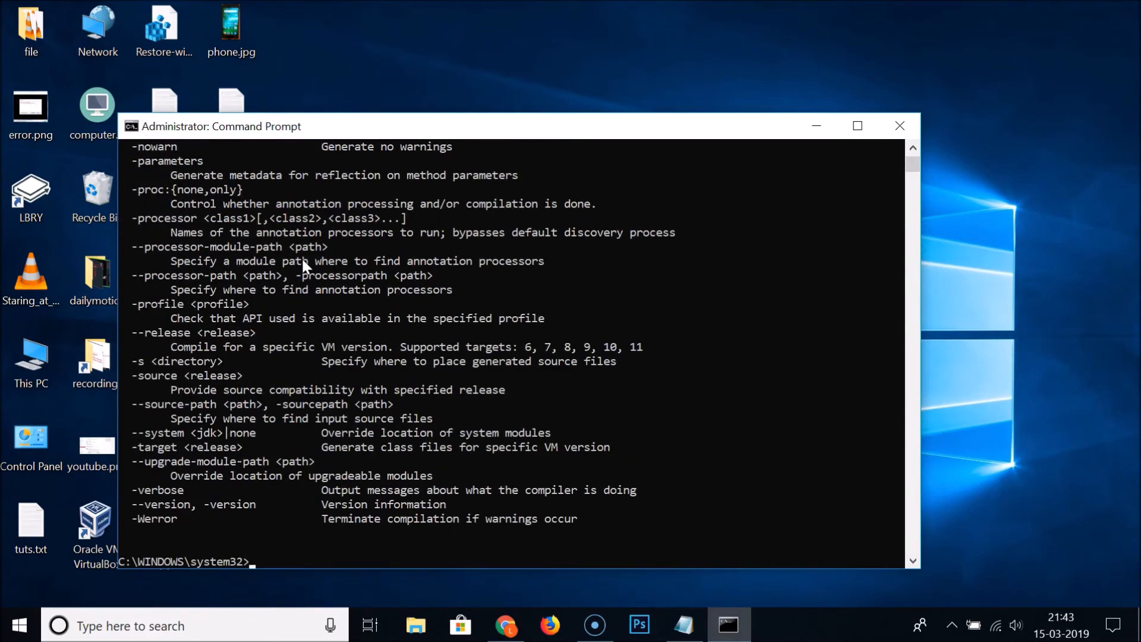
{"action": "scroll", "coordinate": [438, 304], "scroll_direction": "up", "scroll_amount": 8}
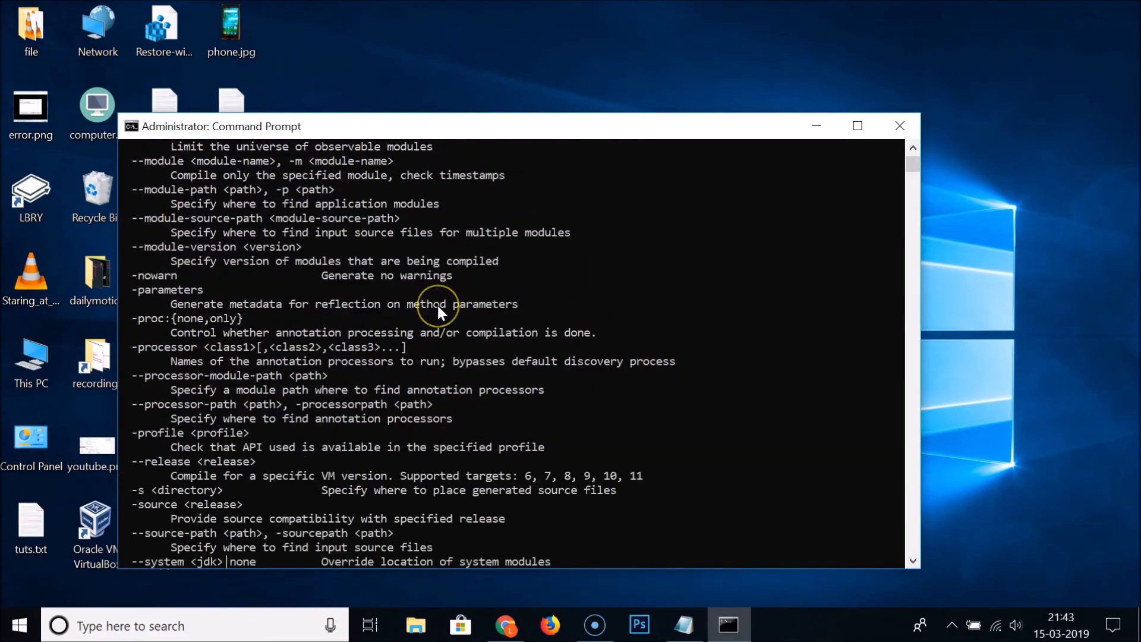
{"action": "scroll", "coordinate": [436, 303], "scroll_direction": "up", "scroll_amount": 8}
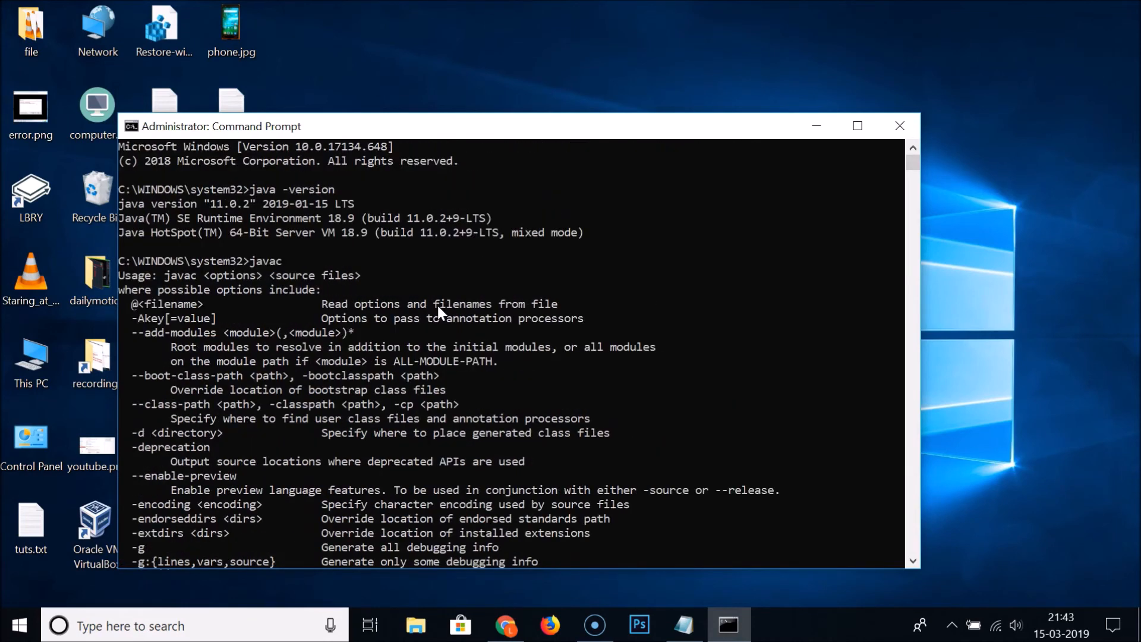
{"action": "scroll", "coordinate": [437, 303], "scroll_direction": "down", "scroll_amount": 6}
Switch to the open Notepad window
{"action": "left_click", "coordinate": [685, 516]}
{"action": "left_click", "coordinate": [684, 623]}
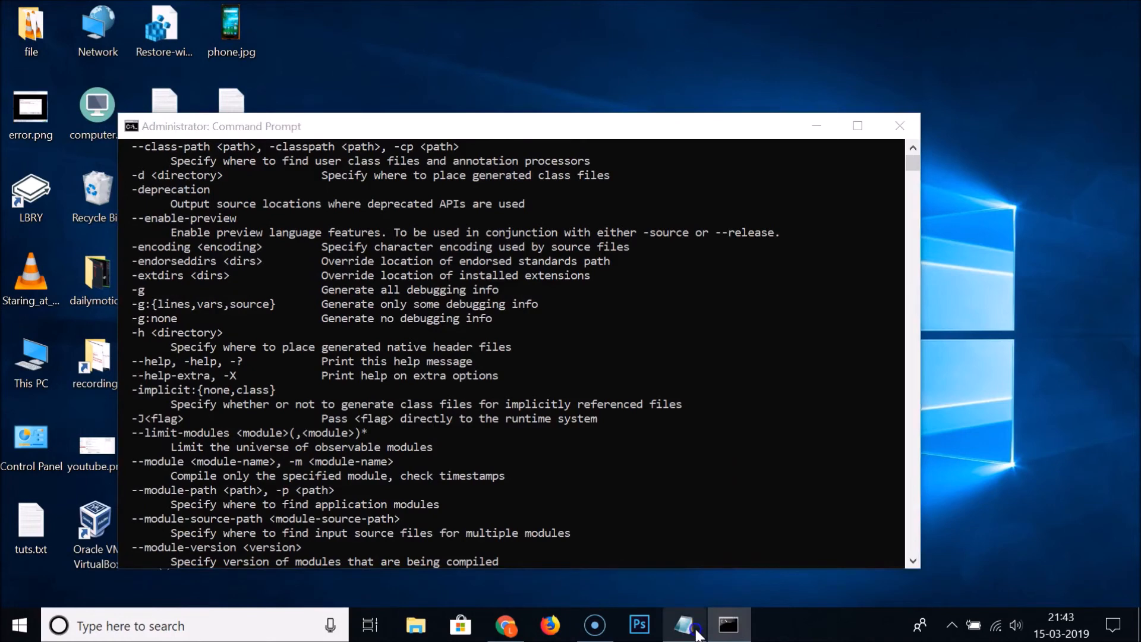